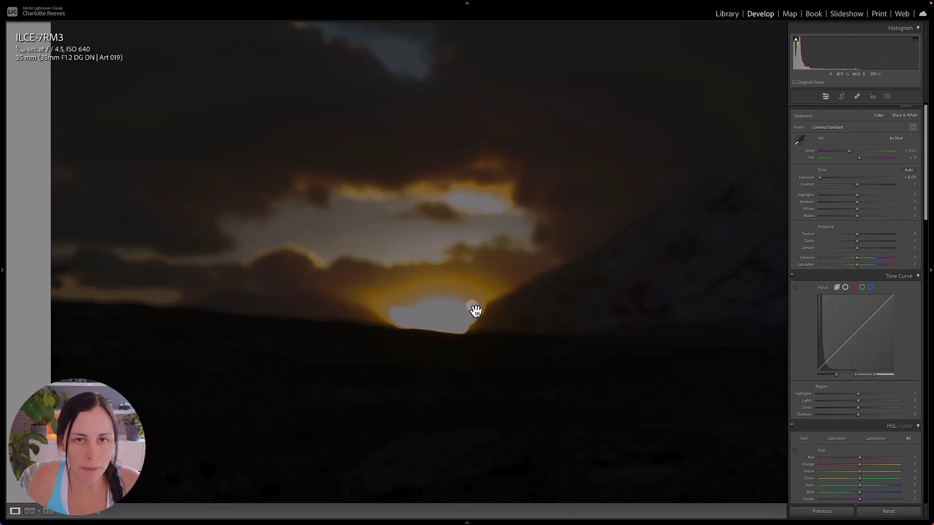
- Set exposure to +0.35, highlights to -29, shadows to +47, whites to +10, blacks to -16, clarity to +8 and vibrance to +7
{"action": "double_click", "coordinate": [807, 177]}
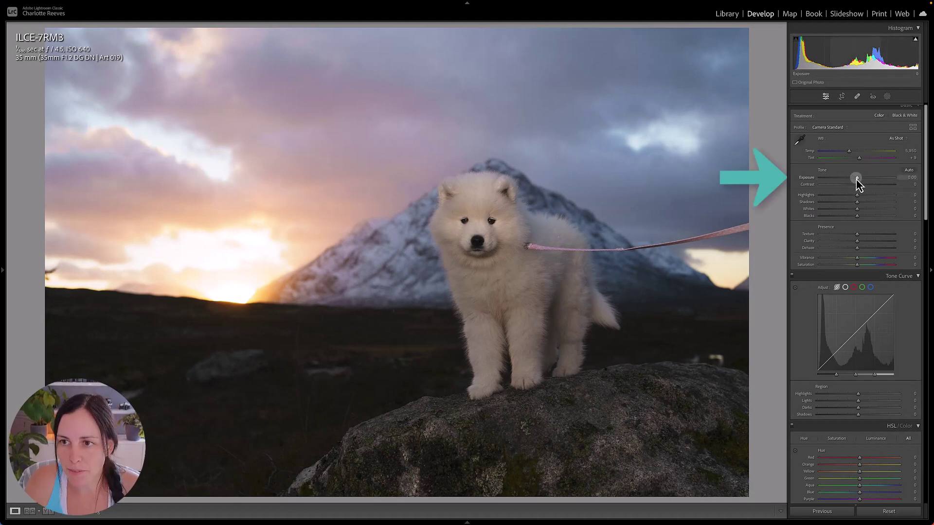
{"action": "left_click_drag", "start_coordinate": [857, 179], "coordinate": [837, 199]}
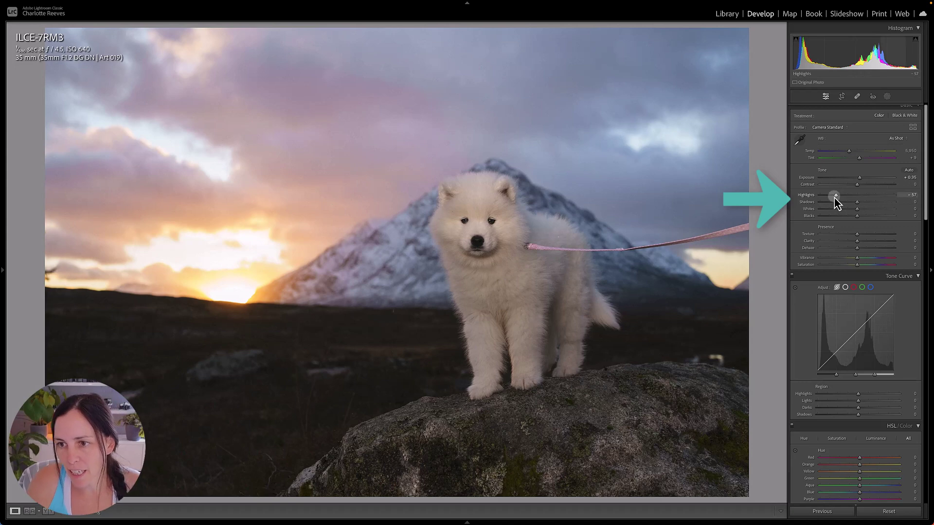
{"action": "left_click_drag", "start_coordinate": [835, 196], "coordinate": [800, 207]}
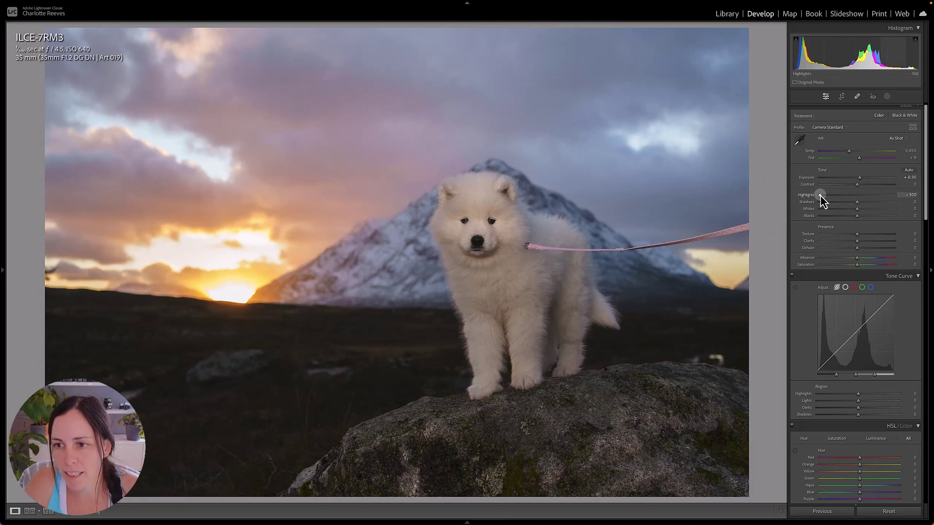
{"action": "left_click_drag", "start_coordinate": [820, 195], "coordinate": [873, 201]}
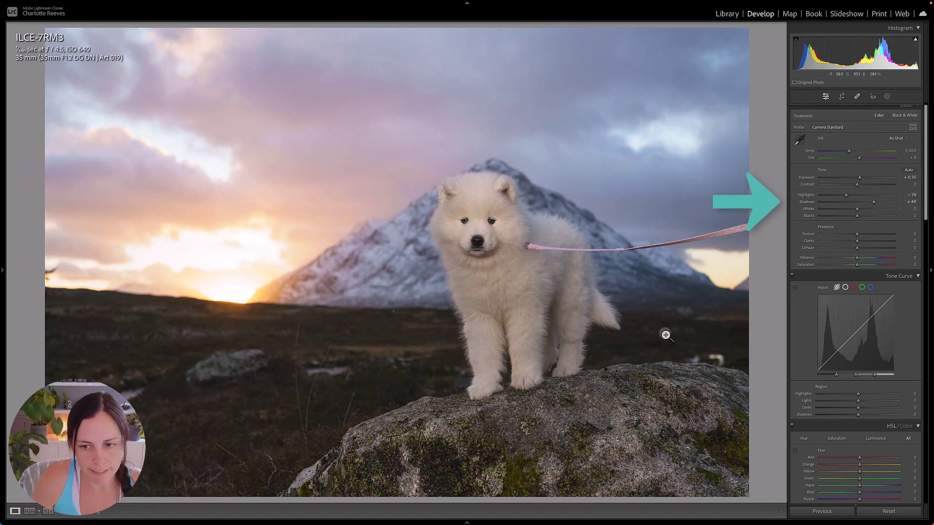
{"action": "left_click", "coordinate": [875, 203]}
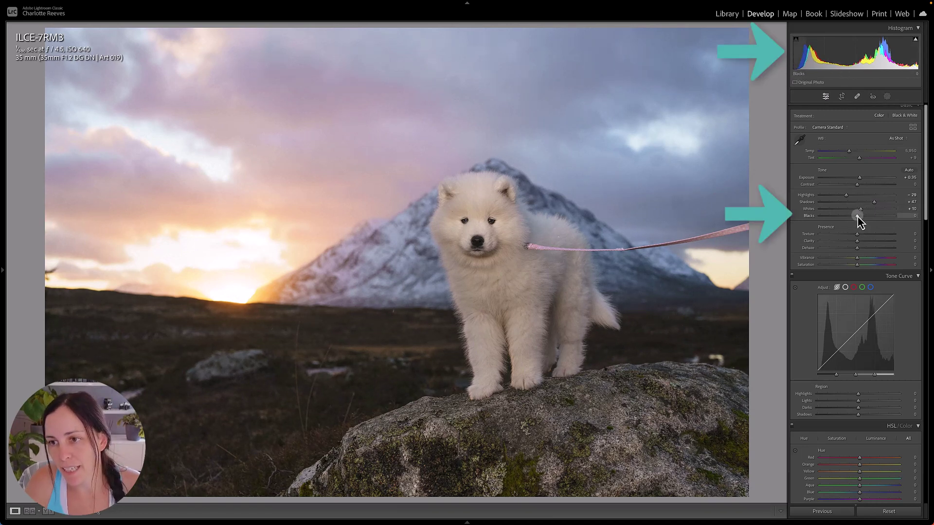
{"action": "left_click_drag", "start_coordinate": [858, 216], "coordinate": [859, 261]}
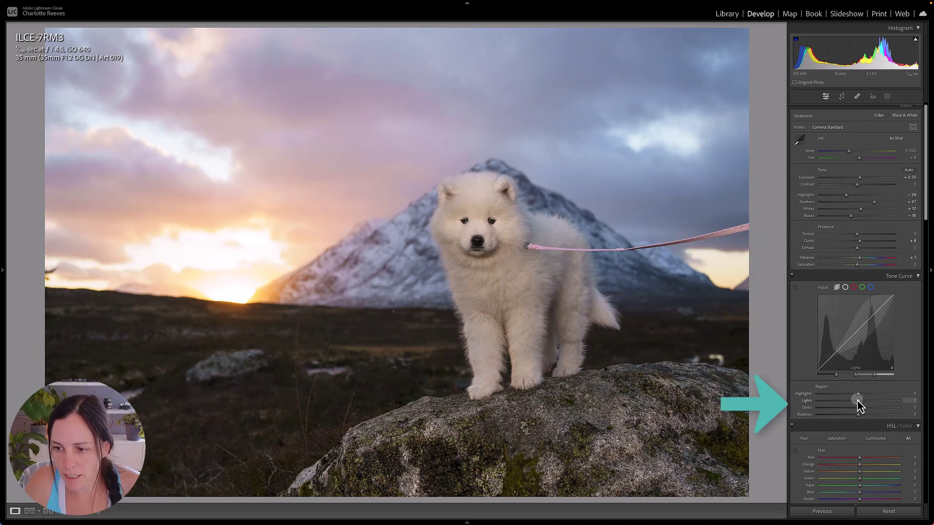
- Set the tone curve's Lights to +6 and Darks to -4, and compare the photo with its unedited version
{"action": "left_click_drag", "start_coordinate": [856, 400], "coordinate": [857, 410]}
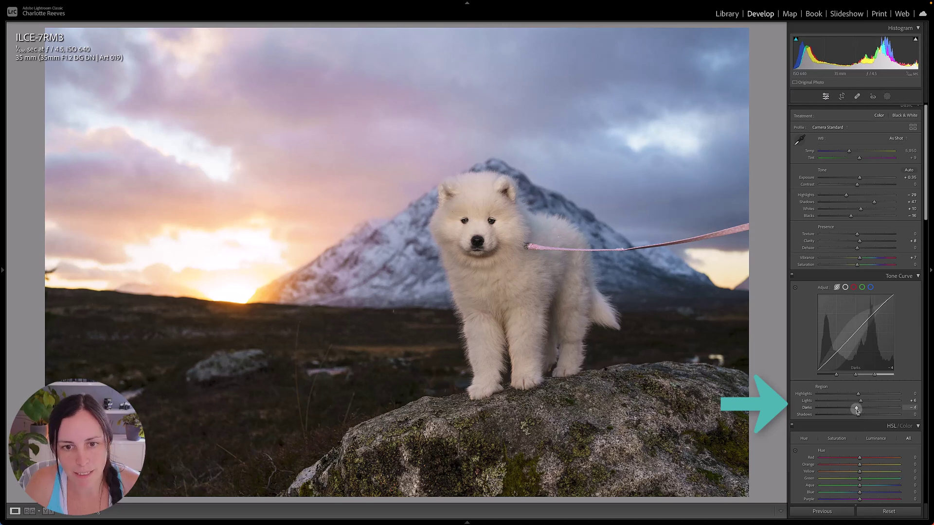
{"action": "left_click", "coordinate": [809, 157]}
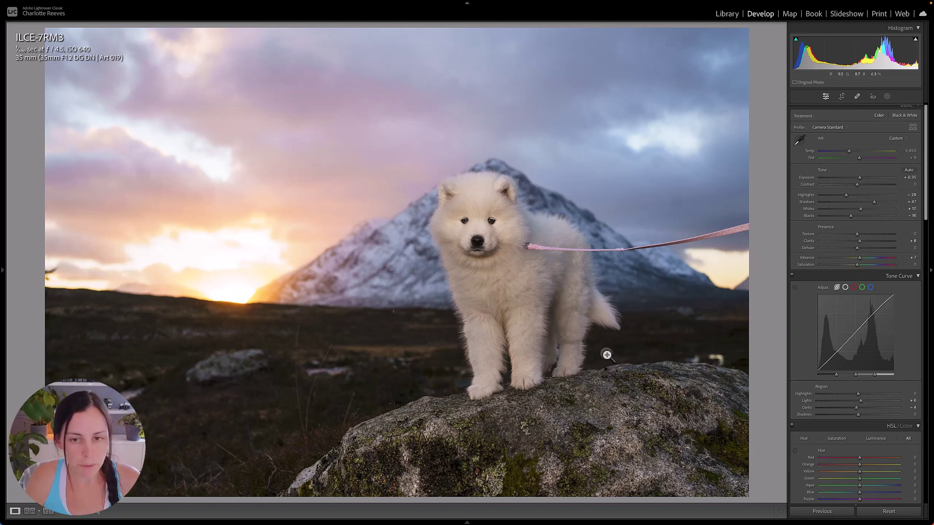
{"action": "key", "text": "backslash"}
{"action": "key", "text": "backslash"}
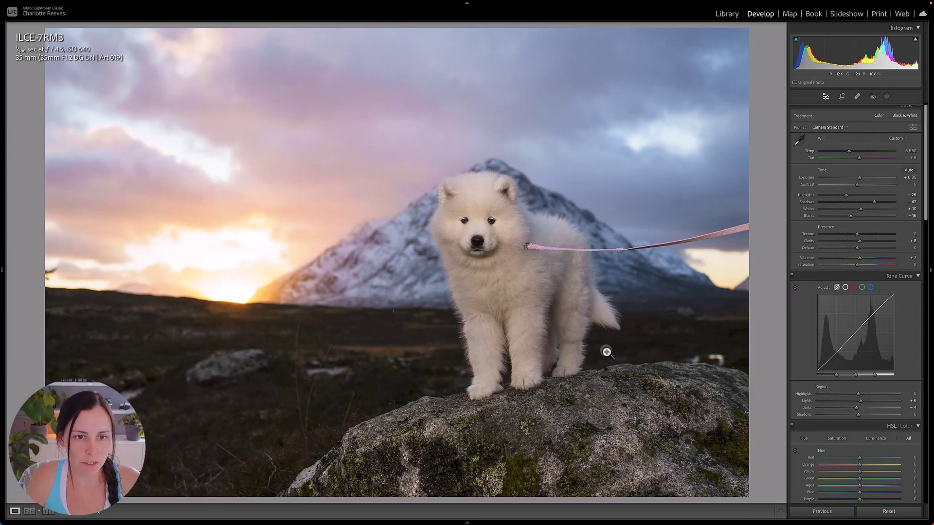
- Create a sky mask and show its overlay as White on Black
{"action": "left_click", "coordinate": [887, 97]}
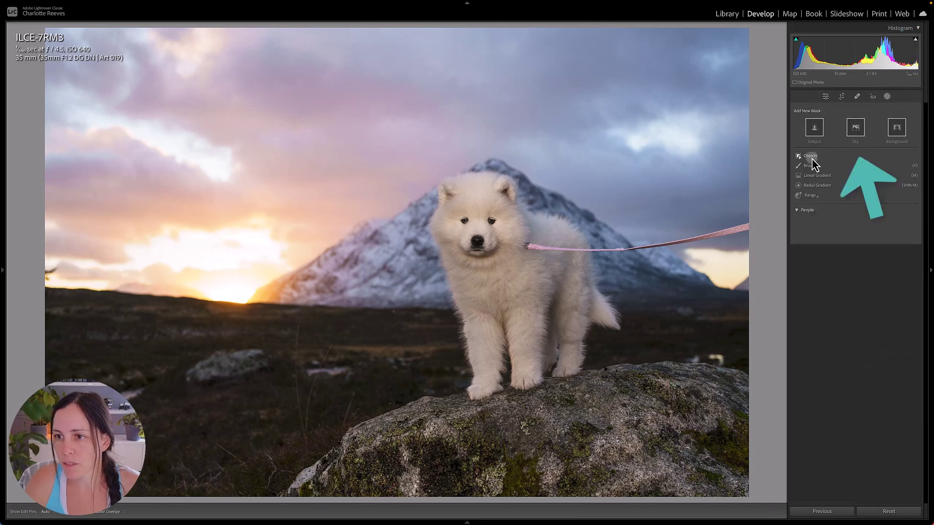
{"action": "left_click", "coordinate": [854, 130]}
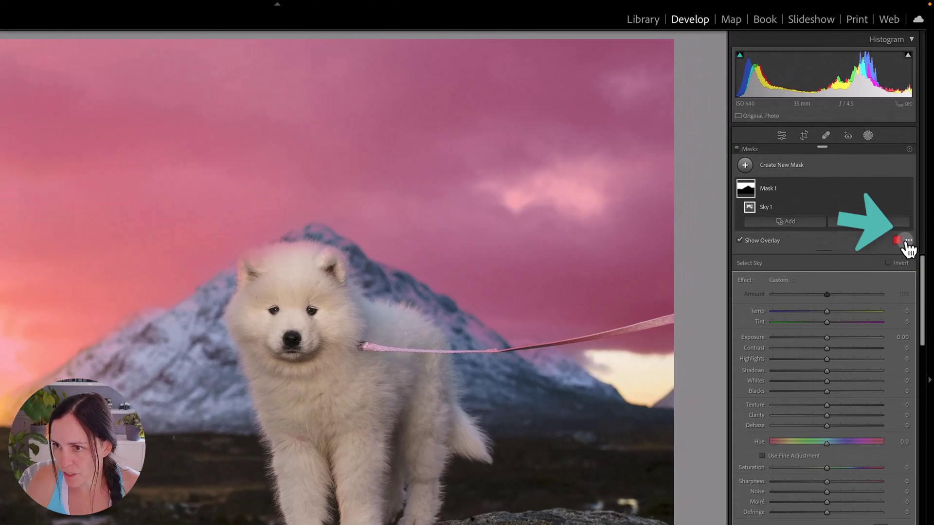
{"action": "left_click", "coordinate": [916, 171]}
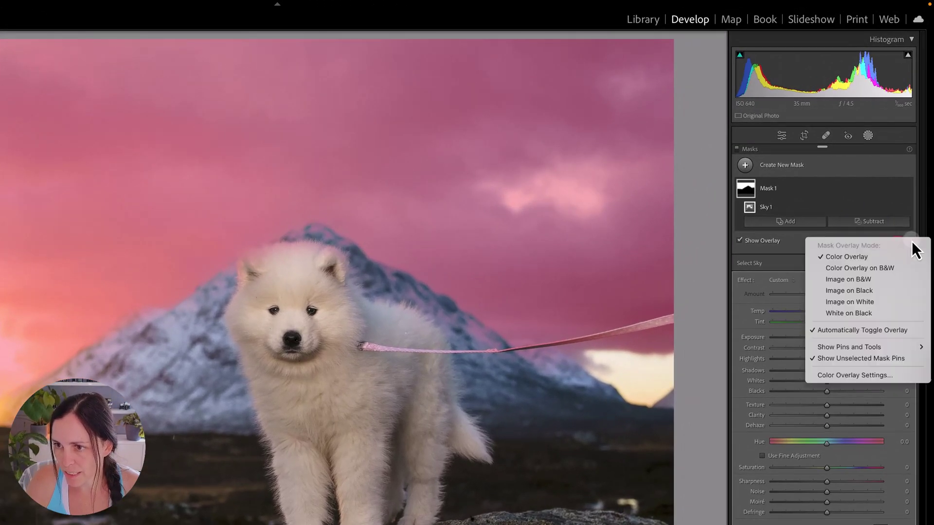
{"action": "left_click", "coordinate": [864, 313]}
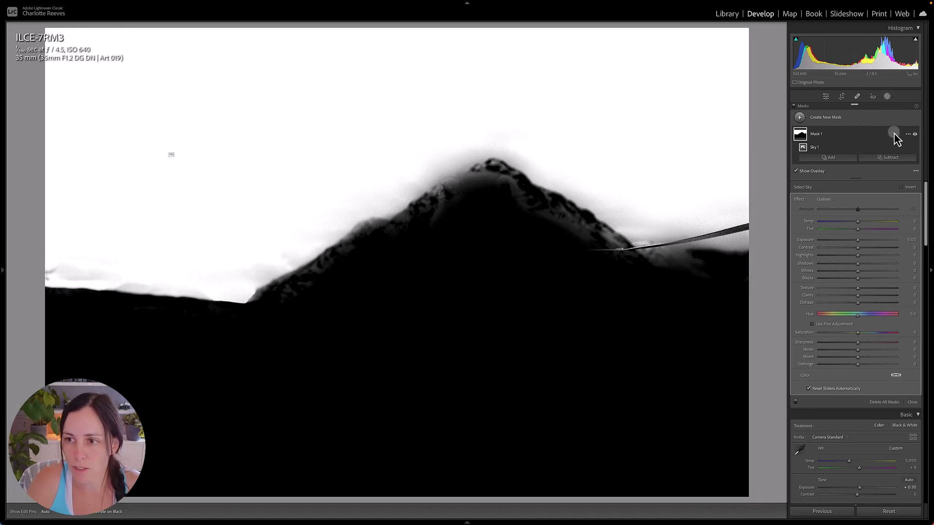
- Subtract the subject from the sky mask and set the mask overlay mode back to Color Overlay
{"action": "left_click", "coordinate": [898, 158]}
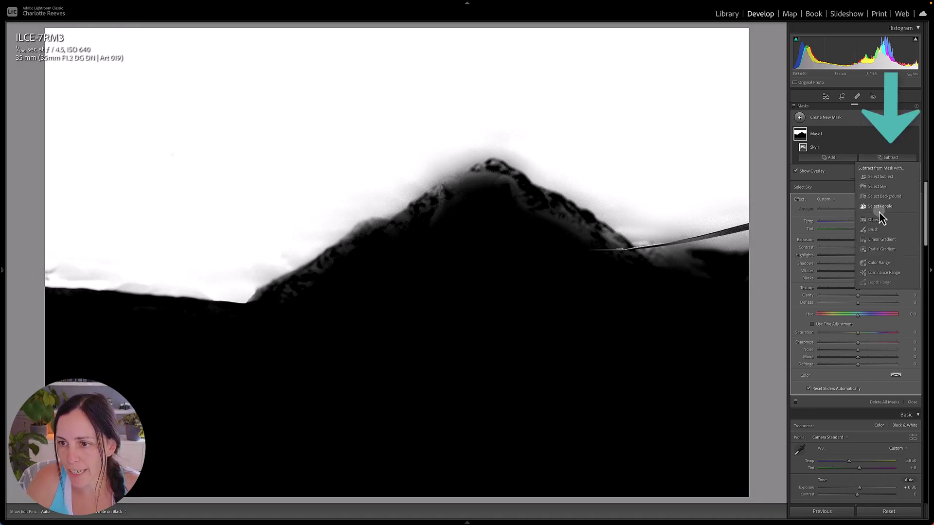
{"action": "left_click", "coordinate": [881, 178]}
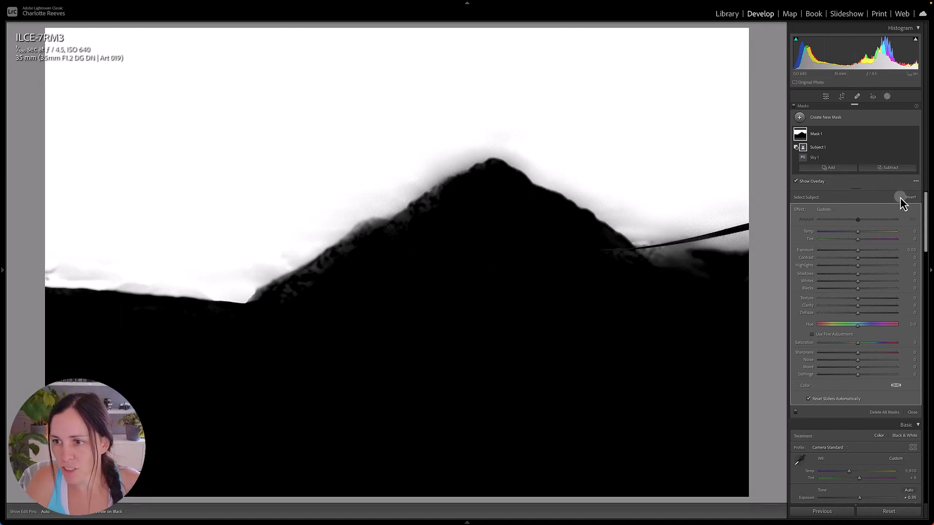
{"action": "left_click", "coordinate": [916, 180]}
{"action": "left_click", "coordinate": [880, 192]}
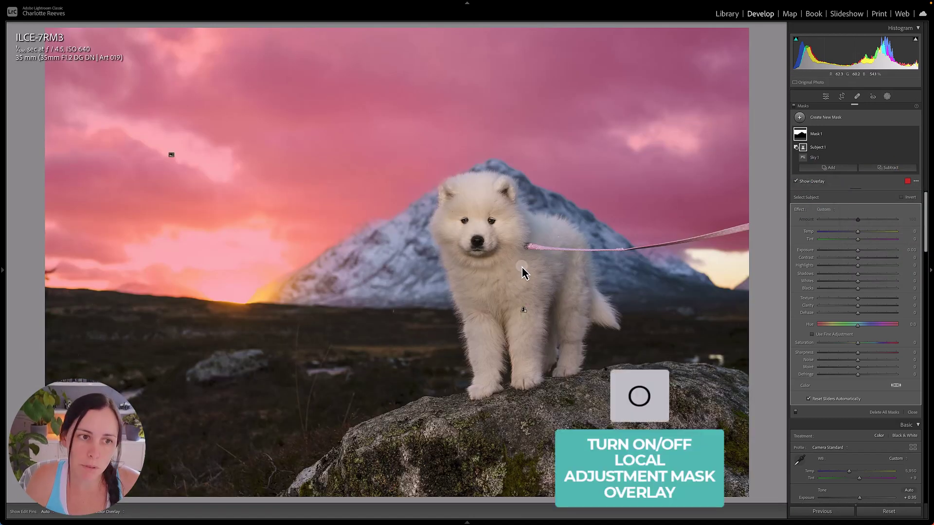
- Hide the overlay and adjust the sky mask with Highlights -28, Dehaze 11, Temp 12 and a slightly raised Tint
{"action": "key", "text": "o"}
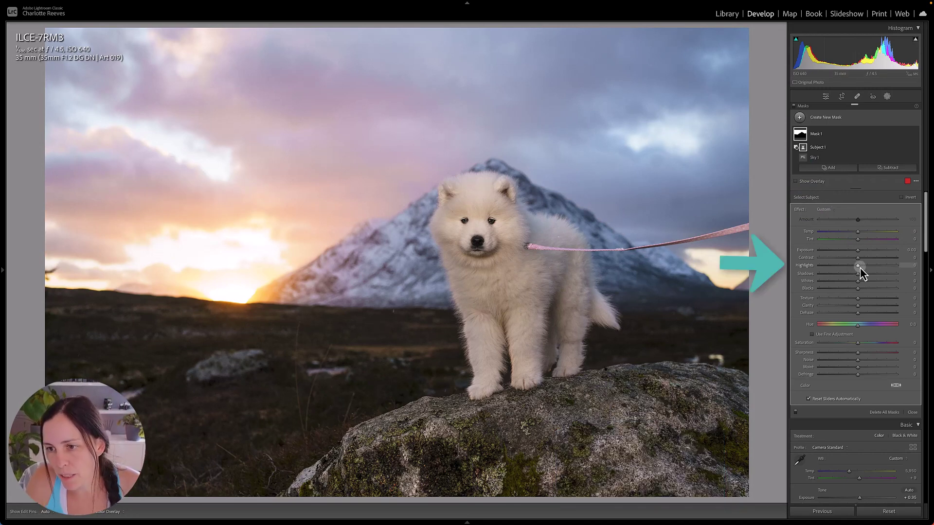
{"action": "left_click_drag", "start_coordinate": [859, 267], "coordinate": [846, 271]}
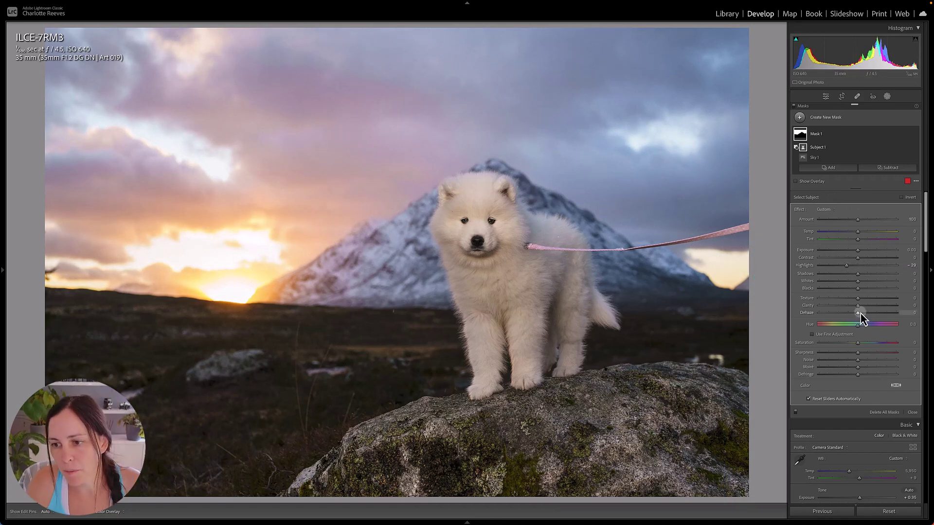
{"action": "left_click_drag", "start_coordinate": [859, 316], "coordinate": [862, 314]}
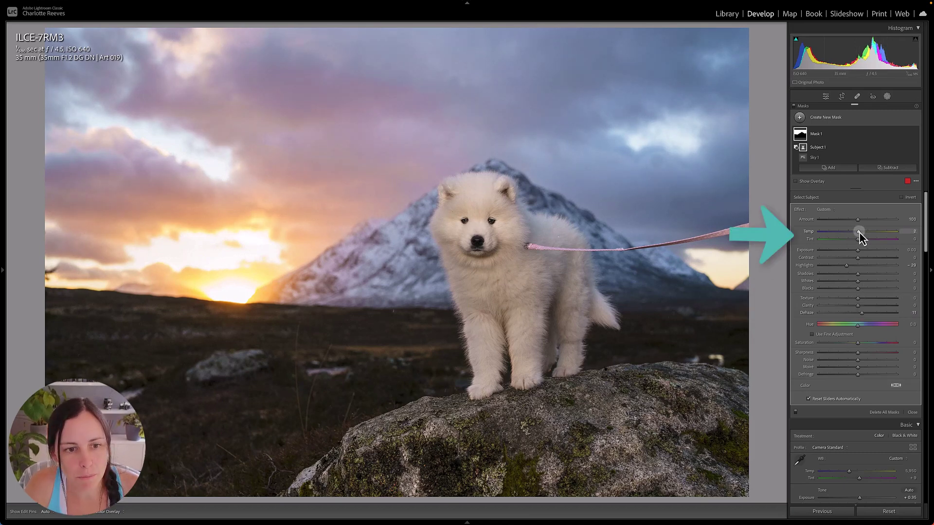
{"action": "left_click_drag", "start_coordinate": [857, 232], "coordinate": [863, 234]}
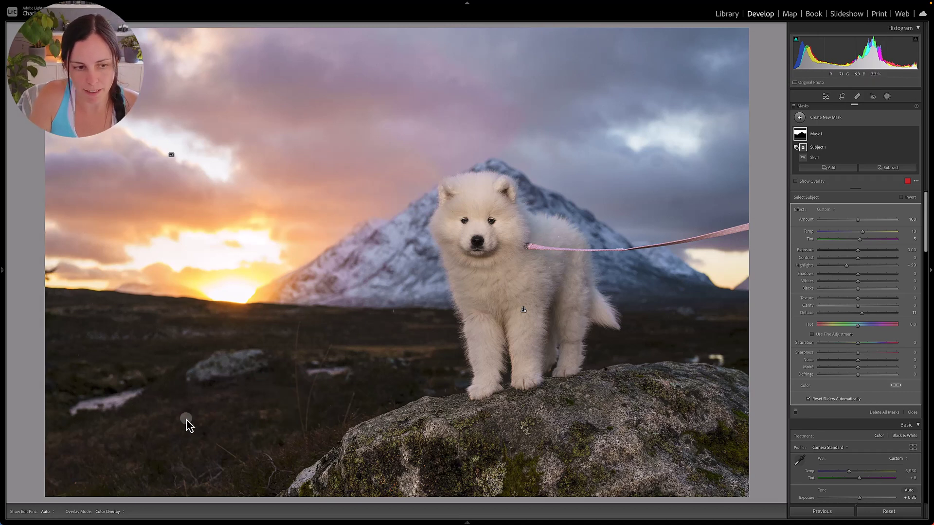
- Add a linear gradient mask rising from the photo's lower edge over the rock, with Contrast -37 and Exposure about -1.08
{"action": "left_click", "coordinate": [460, 360]}
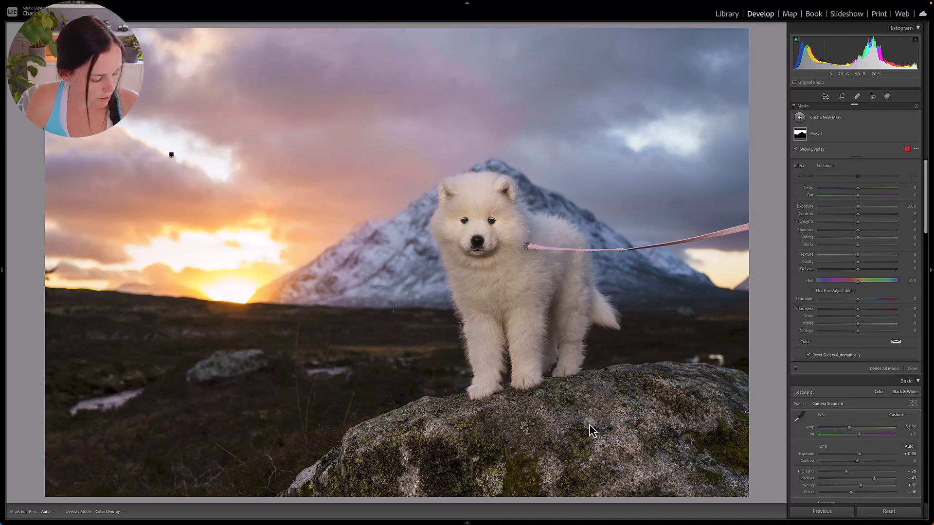
{"action": "key", "text": "m"}
{"action": "left_click_drag", "start_coordinate": [551, 479], "coordinate": [539, 362]}
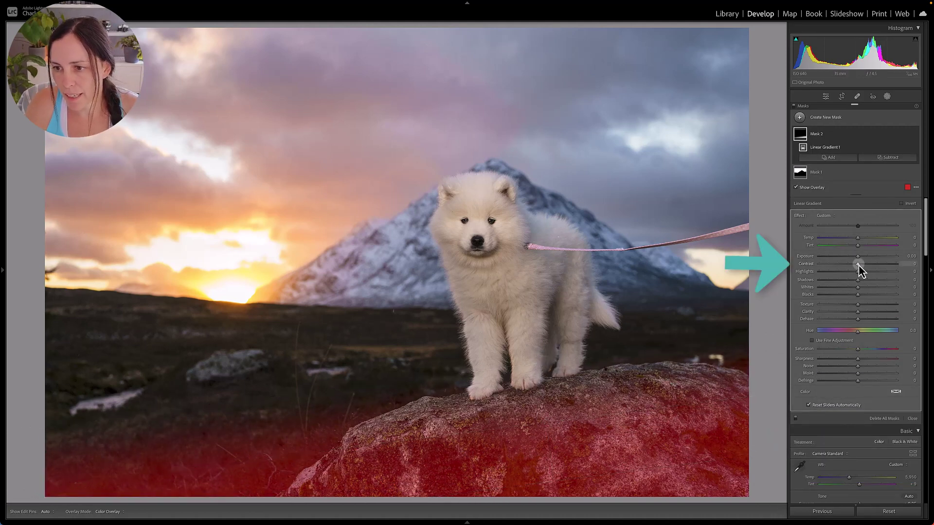
{"action": "mouse_move", "coordinate": [858, 264]}
{"action": "left_mouse_down"}
{"action": "mouse_move", "coordinate": [845, 271]}
{"action": "mouse_move", "coordinate": [848, 264]}
{"action": "left_mouse_up"}
{"action": "left_click_drag", "start_coordinate": [853, 259], "coordinate": [849, 259]}
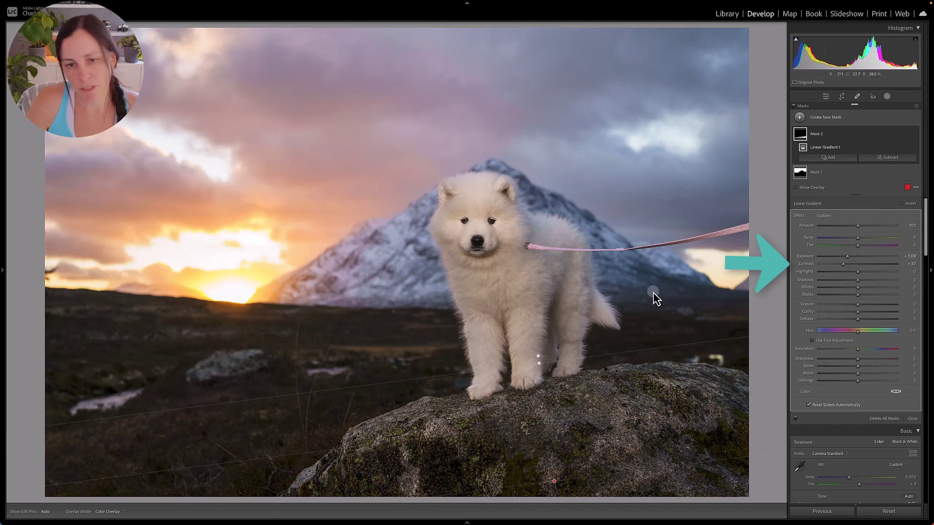
- Compare the photo with and without the foreground gradient mask
{"action": "left_click", "coordinate": [904, 144]}
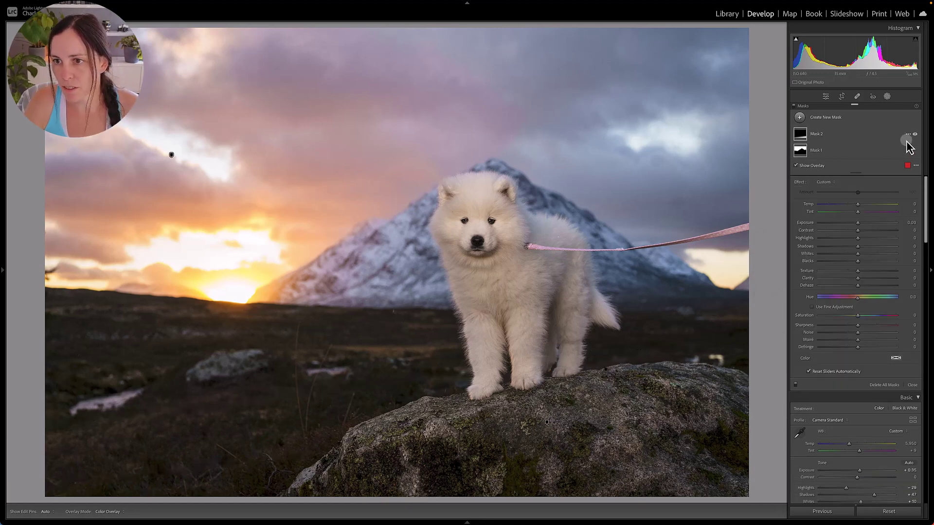
{"action": "left_click", "coordinate": [914, 135]}
{"action": "left_click", "coordinate": [914, 135]}
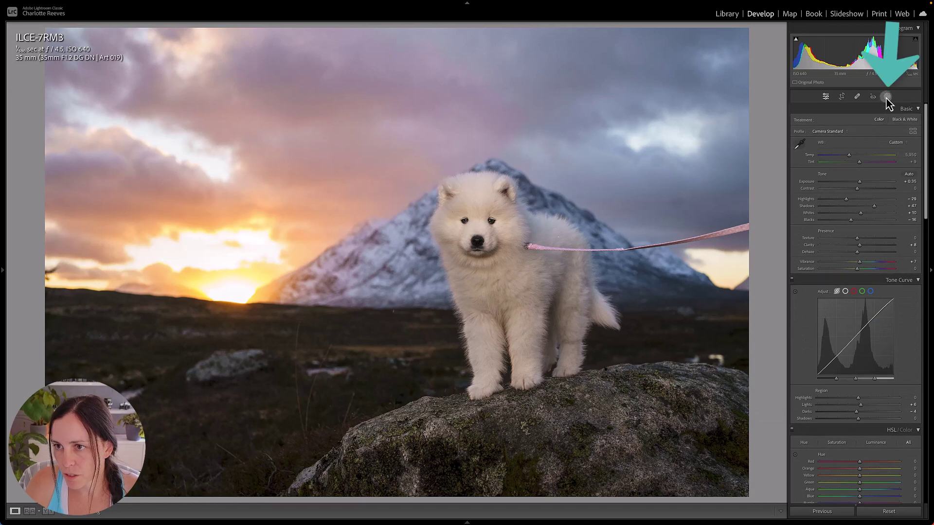
- Try a Select Subject mask on the white dog and delete that mask
{"action": "left_click", "coordinate": [887, 97]}
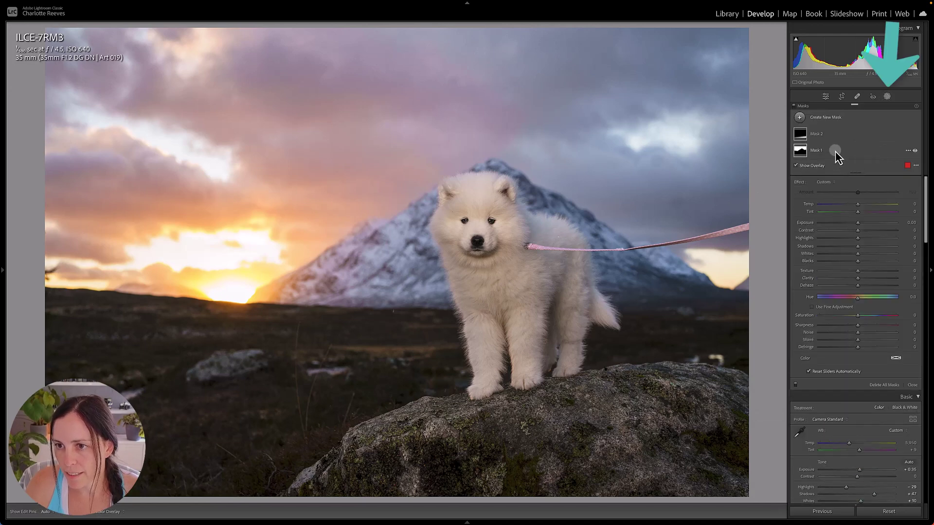
{"action": "left_click", "coordinate": [800, 120]}
{"action": "left_click", "coordinate": [842, 136]}
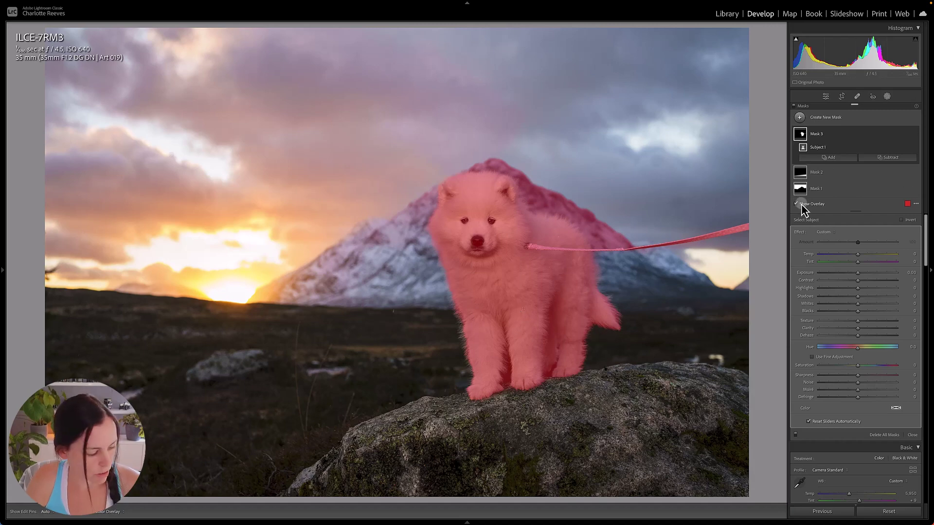
{"action": "left_click", "coordinate": [907, 134]}
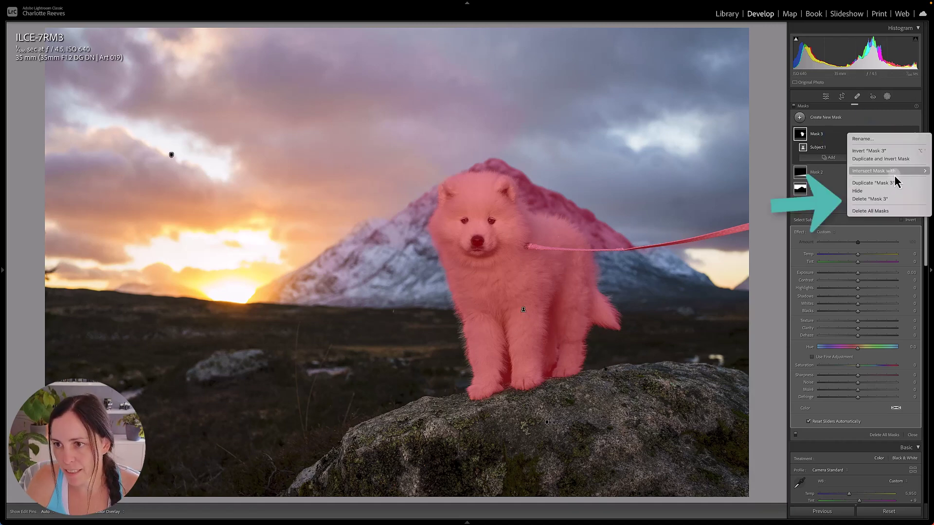
{"action": "left_click", "coordinate": [873, 203]}
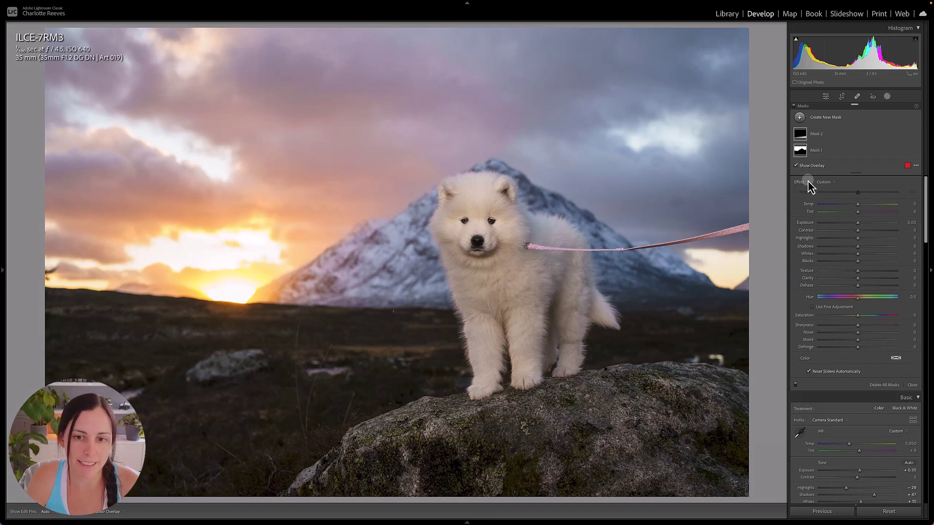
- Create an Objects mask by brushing roughly over the white dog with a reduced brush size
{"action": "left_click", "coordinate": [799, 118]}
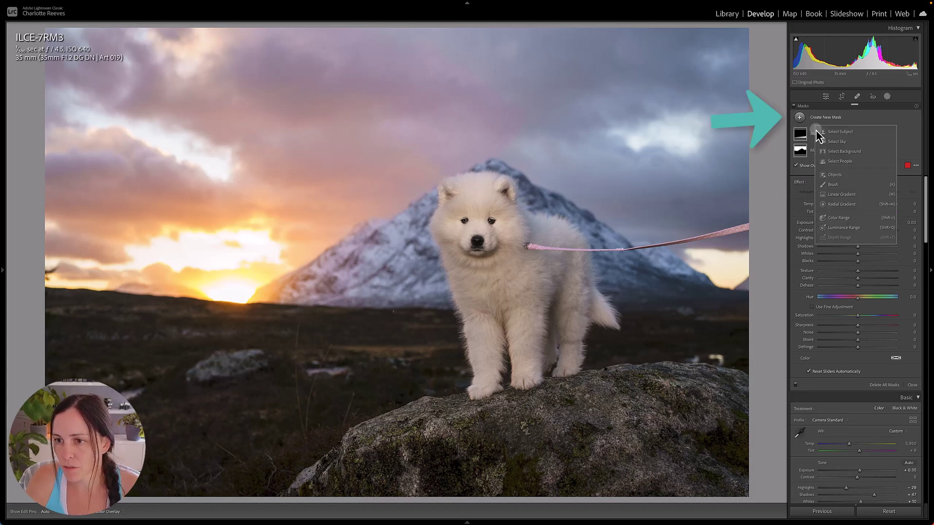
{"action": "left_click", "coordinate": [841, 176]}
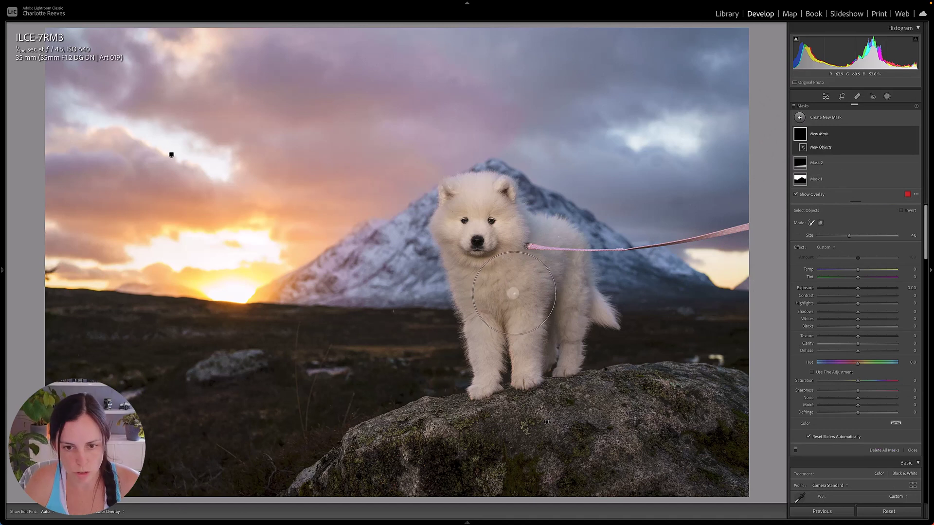
{"action": "scroll", "coordinate": [486, 292], "scroll_direction": "down", "scroll_amount": 5}
{"action": "mouse_move", "coordinate": [479, 295]}
{"action": "left_mouse_down"}
{"action": "mouse_move", "coordinate": [454, 248]}
{"action": "mouse_move", "coordinate": [446, 217]}
{"action": "mouse_move", "coordinate": [454, 205]}
{"action": "mouse_move", "coordinate": [492, 202]}
{"action": "mouse_move", "coordinate": [493, 223]}
{"action": "mouse_move", "coordinate": [543, 248]}
{"action": "mouse_move", "coordinate": [566, 279]}
{"action": "mouse_move", "coordinate": [560, 332]}
{"action": "mouse_move", "coordinate": [510, 367]}
{"action": "mouse_move", "coordinate": [492, 362]}
{"action": "mouse_move", "coordinate": [478, 334]}
{"action": "mouse_move", "coordinate": [493, 337]}
{"action": "mouse_move", "coordinate": [520, 282]}
{"action": "left_mouse_up"}
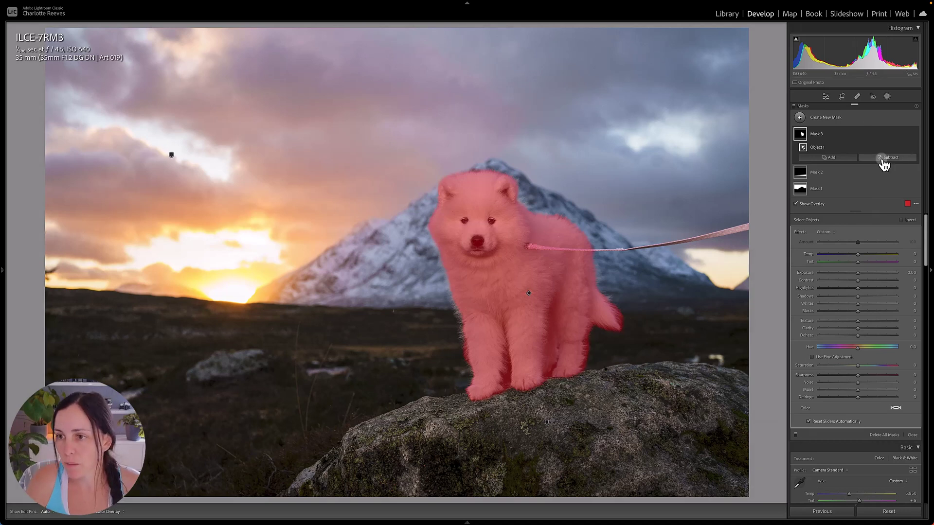
- Add a brush of size 11 with Auto Mask off to the dog's mask and paint across the top of the rock
{"action": "left_click", "coordinate": [833, 158]}
{"action": "left_click", "coordinate": [807, 229]}
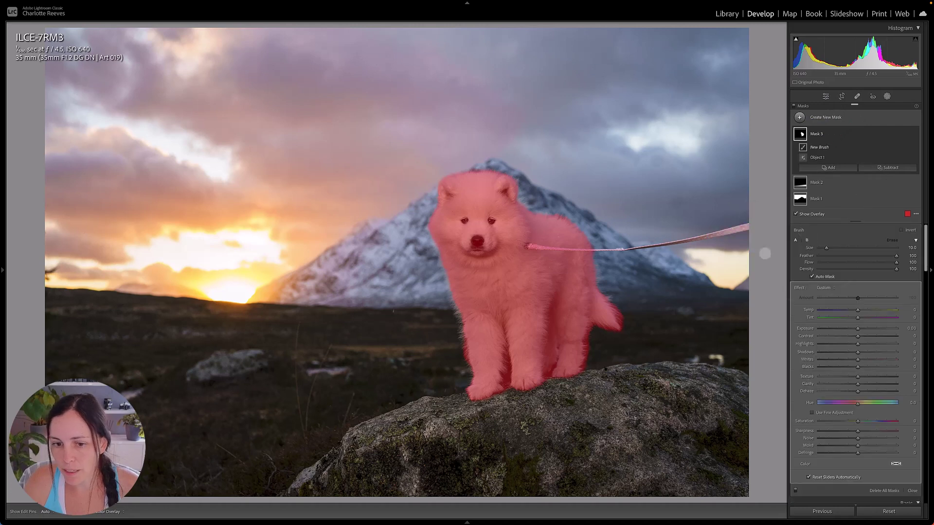
{"action": "scroll", "coordinate": [541, 395], "scroll_direction": "up", "scroll_amount": 1}
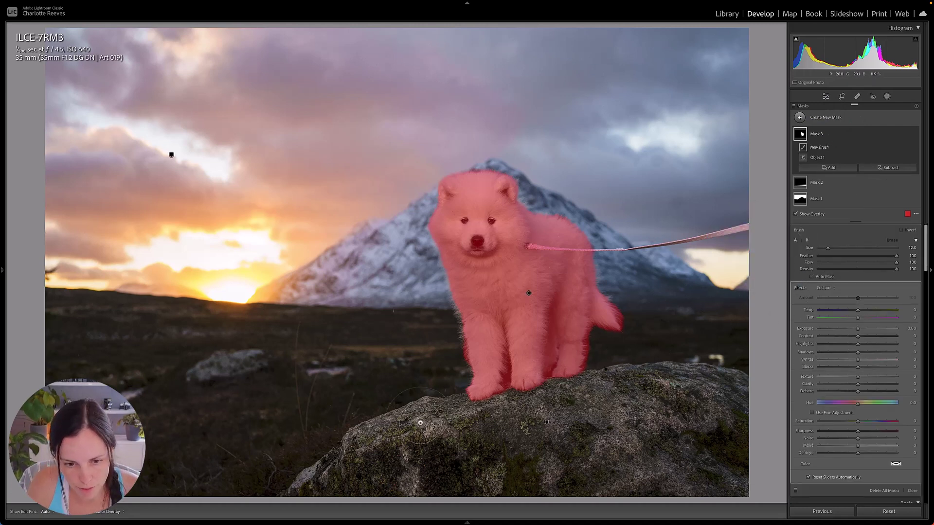
{"action": "scroll", "coordinate": [427, 407], "scroll_direction": "up", "scroll_amount": 1}
{"action": "scroll", "coordinate": [427, 407], "scroll_direction": "down", "scroll_amount": 2}
{"action": "key", "text": "h"}
{"action": "mouse_move", "coordinate": [402, 401]}
{"action": "left_mouse_down"}
{"action": "mouse_move", "coordinate": [452, 404]}
{"action": "mouse_move", "coordinate": [611, 368]}
{"action": "mouse_move", "coordinate": [700, 362]}
{"action": "mouse_move", "coordinate": [698, 377]}
{"action": "mouse_move", "coordinate": [414, 410]}
{"action": "mouse_move", "coordinate": [373, 424]}
{"action": "mouse_move", "coordinate": [720, 362]}
{"action": "mouse_move", "coordinate": [701, 414]}
{"action": "left_mouse_up"}
{"action": "key", "text": "h"}
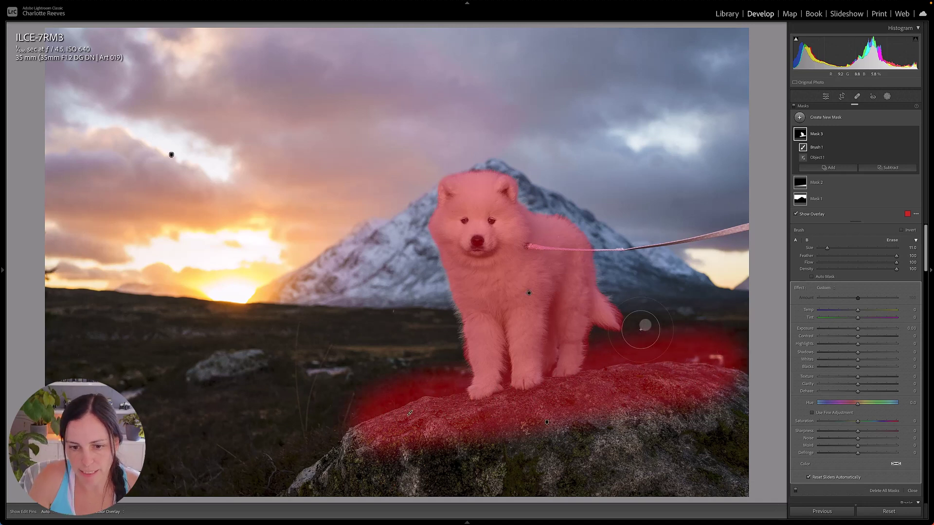
- Erase the brush overspill behind the rock's upper edge from the dog's mask with Auto Mask on, reducing the eraser to size 3
{"action": "left_click_drag", "start_coordinate": [902, 237], "coordinate": [892, 250]}
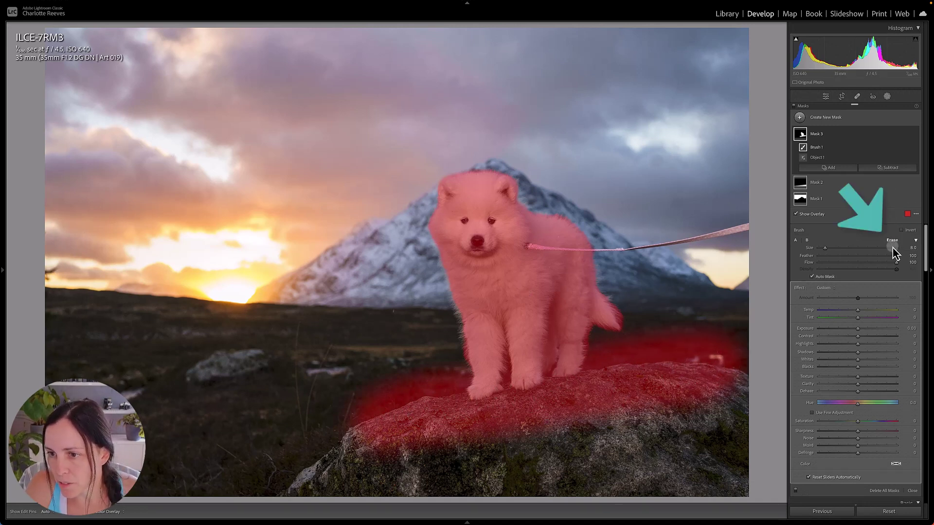
{"action": "left_click", "coordinate": [825, 278]}
{"action": "key", "text": "bracketleft"}
{"action": "key", "text": "bracketleft"}
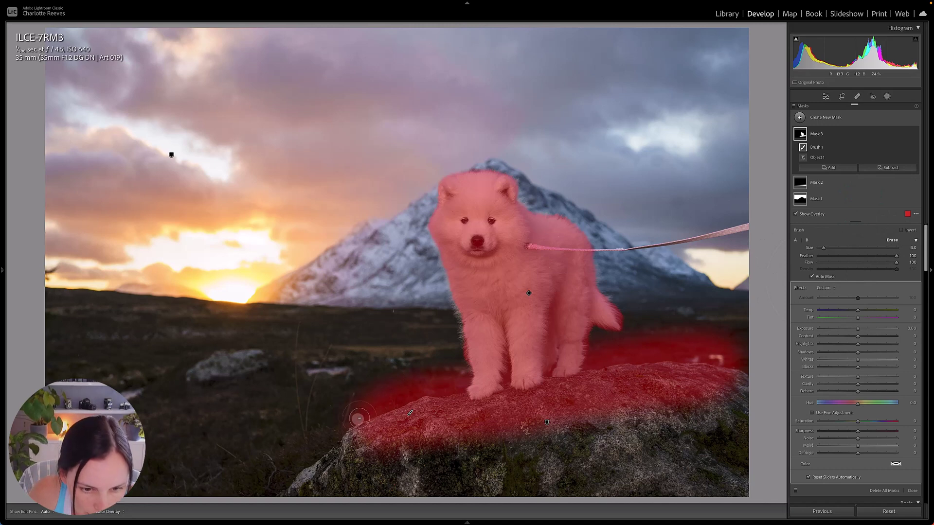
{"action": "mouse_move", "coordinate": [357, 419]}
{"action": "left_mouse_down"}
{"action": "mouse_move", "coordinate": [392, 399]}
{"action": "mouse_move", "coordinate": [400, 382]}
{"action": "mouse_move", "coordinate": [352, 402]}
{"action": "mouse_move", "coordinate": [338, 425]}
{"action": "mouse_move", "coordinate": [410, 382]}
{"action": "mouse_move", "coordinate": [404, 394]}
{"action": "mouse_move", "coordinate": [453, 375]}
{"action": "left_mouse_up"}
{"action": "key", "text": "bracketleft"}
{"action": "key", "text": "bracketleft"}
{"action": "key", "text": "bracketleft"}
{"action": "mouse_move", "coordinate": [601, 343]}
{"action": "left_mouse_down"}
{"action": "mouse_move", "coordinate": [721, 344]}
{"action": "mouse_move", "coordinate": [617, 358]}
{"action": "left_mouse_up"}
{"action": "mouse_move", "coordinate": [461, 389]}
{"action": "left_mouse_down"}
{"action": "mouse_move", "coordinate": [416, 389]}
{"action": "mouse_move", "coordinate": [437, 390]}
{"action": "left_mouse_up"}
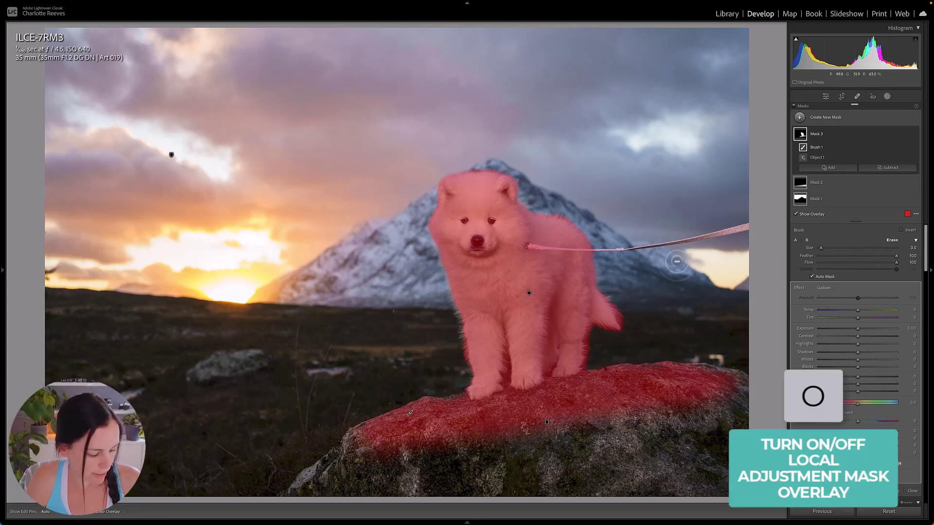
- Hide the overlay and set the dog's mask to Exposure 0.17, Whites 17, Blacks -4, Texture 11 and Clarity 3, lowering Highlights slightly
{"action": "key", "text": "o"}
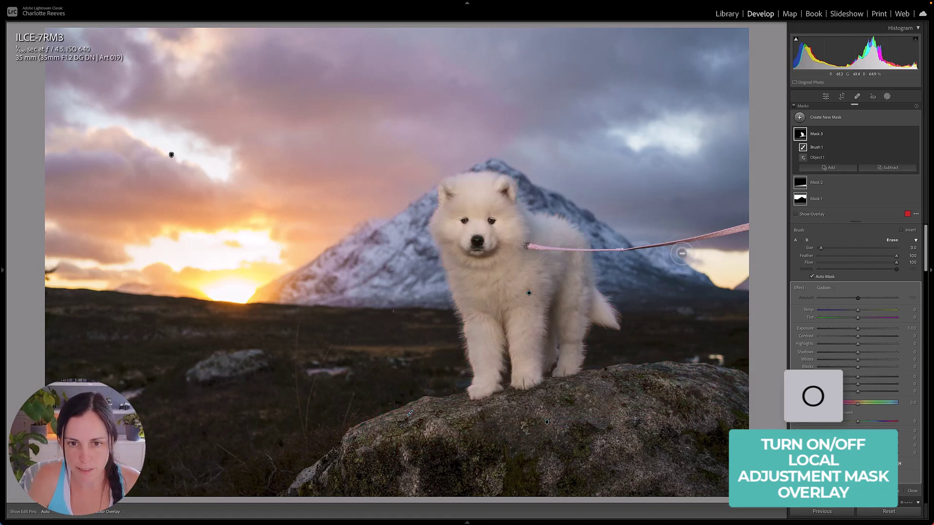
{"action": "left_click", "coordinate": [856, 360]}
{"action": "left_click_drag", "start_coordinate": [857, 360], "coordinate": [860, 335]}
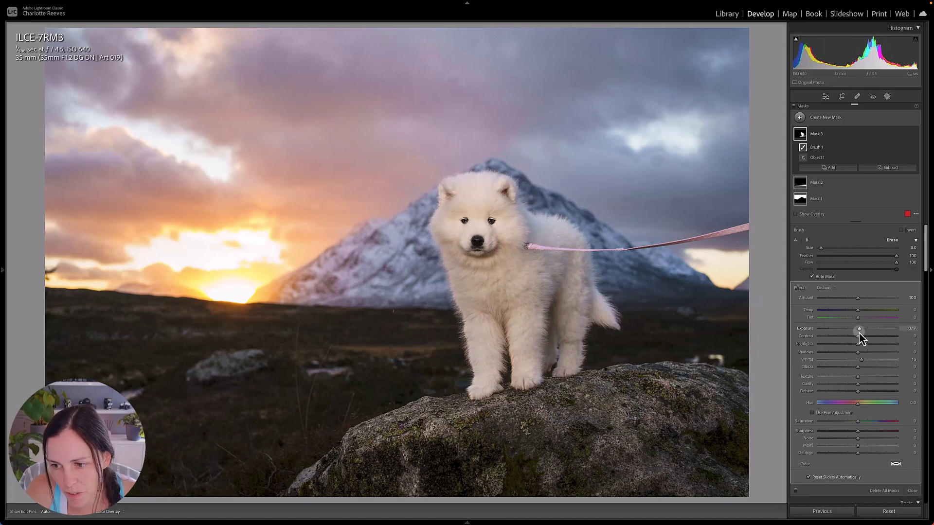
{"action": "left_click", "coordinate": [501, 267]}
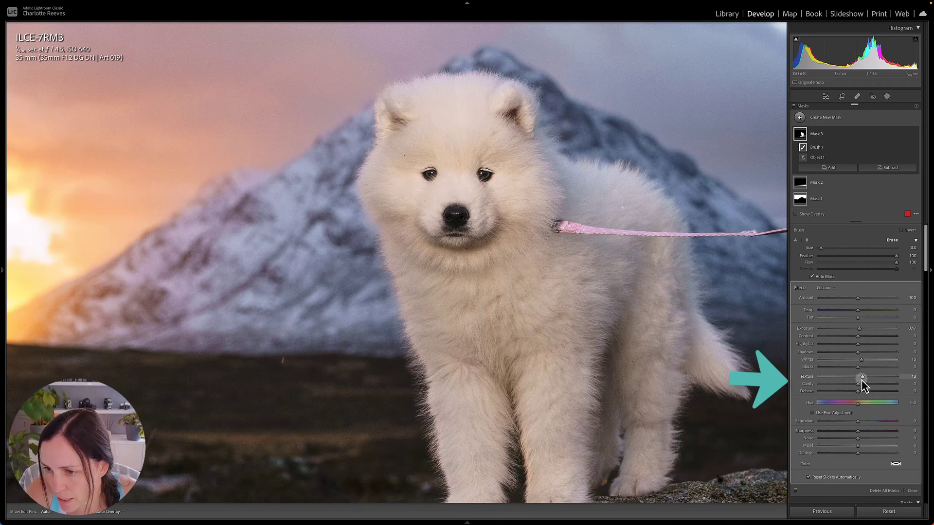
{"action": "mouse_move", "coordinate": [861, 380]}
{"action": "left_mouse_down"}
{"action": "mouse_move", "coordinate": [860, 389]}
{"action": "mouse_move", "coordinate": [857, 370]}
{"action": "left_mouse_up"}
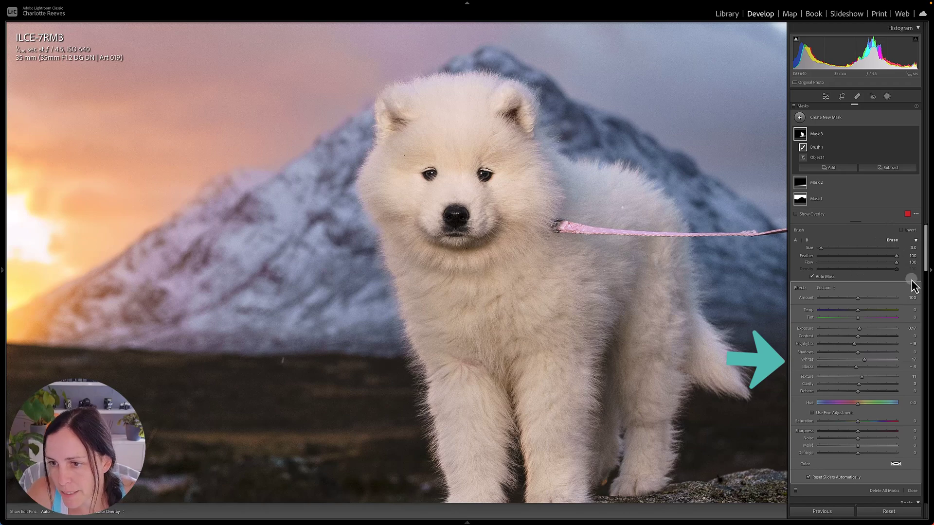
- Compare the full photo with and without the dog's mask
{"action": "key", "text": "z"}
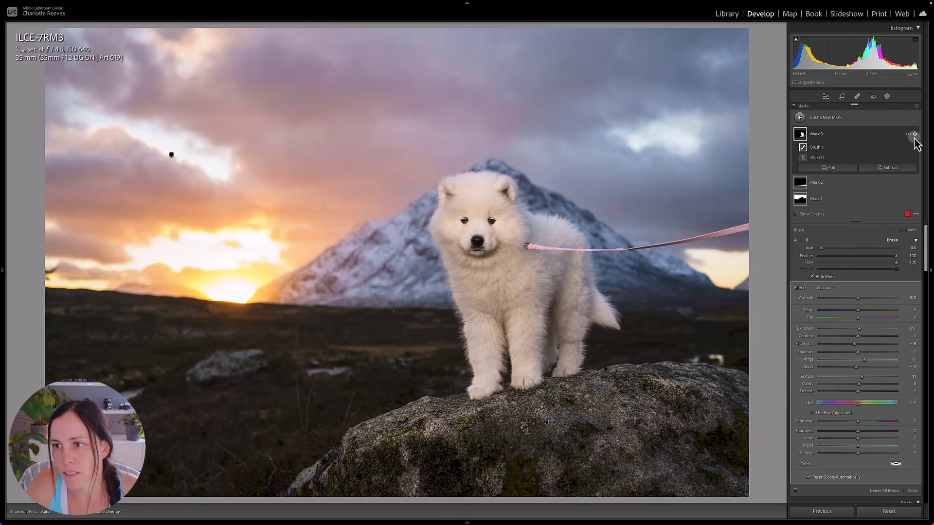
{"action": "left_click", "coordinate": [915, 135]}
{"action": "left_click", "coordinate": [914, 136]}
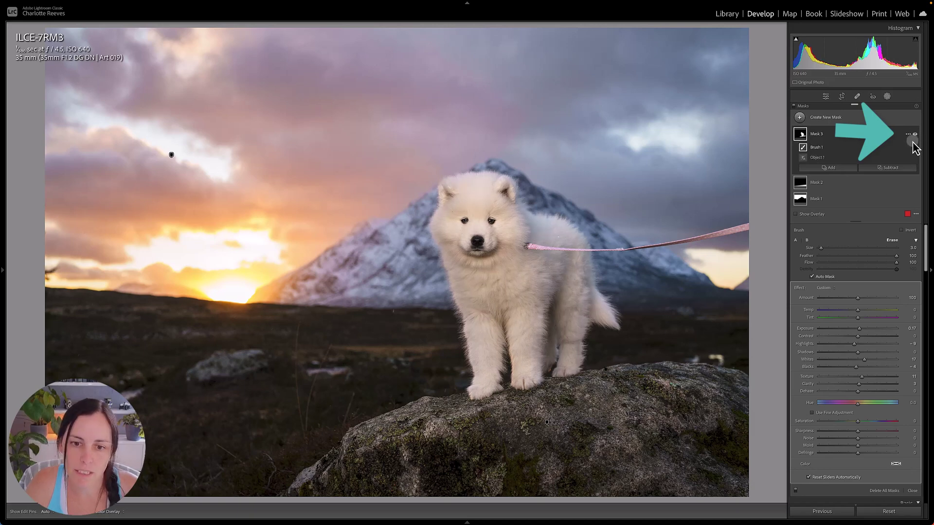
{"action": "left_click", "coordinate": [915, 135]}
{"action": "left_click", "coordinate": [914, 135]}
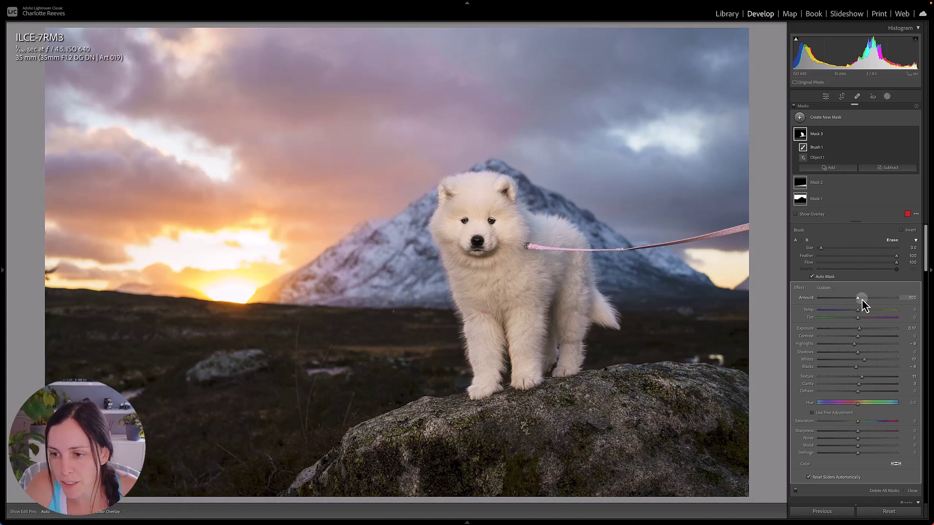
- Reduce the Amount of the dog's mask to 71 and close masking
{"action": "mouse_move", "coordinate": [842, 304]}
{"action": "left_mouse_down"}
{"action": "mouse_move", "coordinate": [826, 305]}
{"action": "mouse_move", "coordinate": [847, 306]}
{"action": "left_mouse_up"}
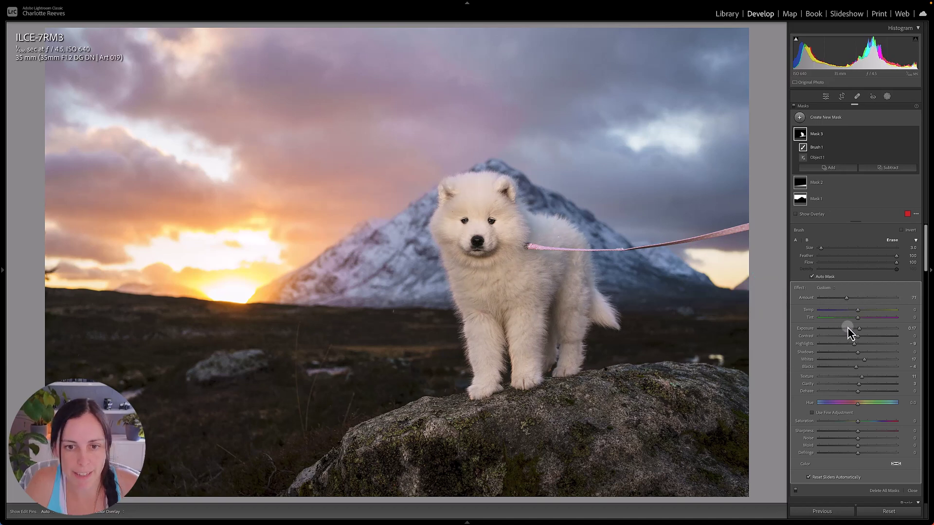
{"action": "key", "text": "shift+w"}
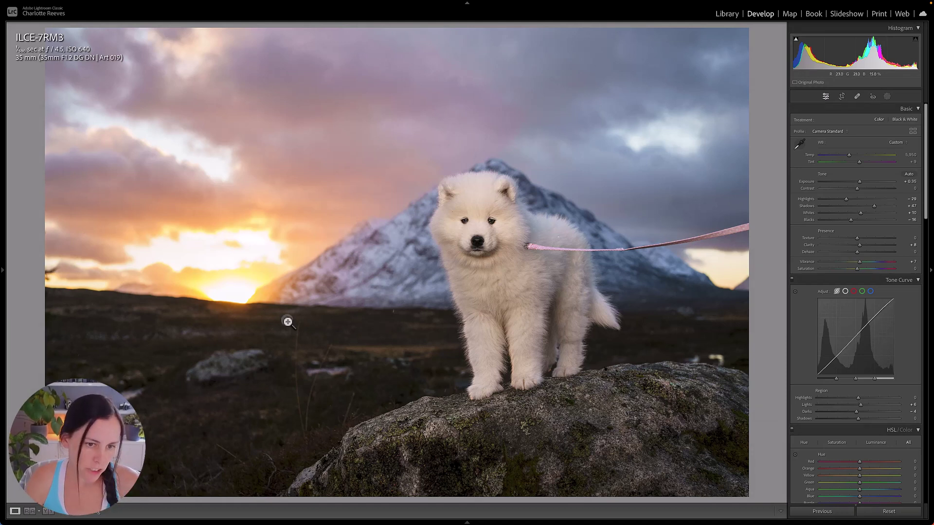
- Create a radial gradient mask around the setting sun, tilt it along the horizon and move it slightly up over the glow
{"action": "left_click", "coordinate": [240, 307]}
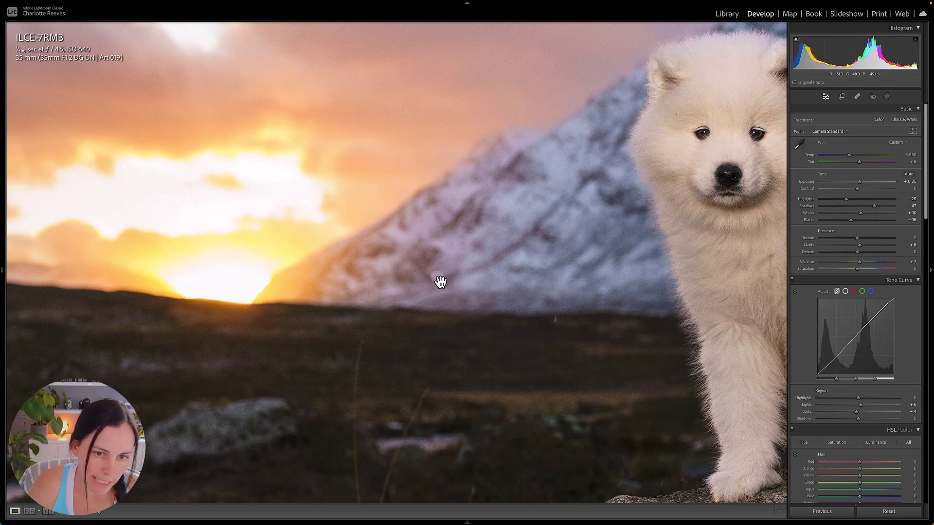
{"action": "left_click_drag", "start_coordinate": [284, 293], "coordinate": [489, 265]}
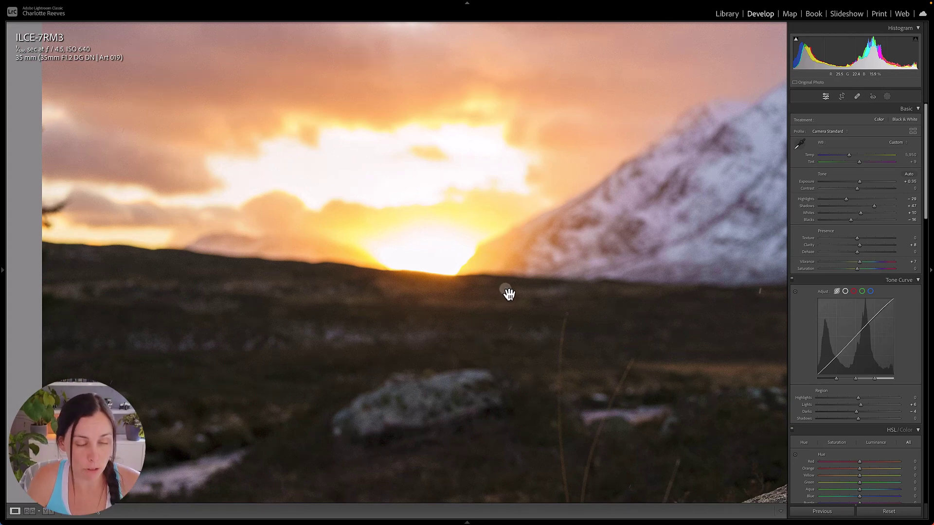
{"action": "key", "text": "shift+m"}
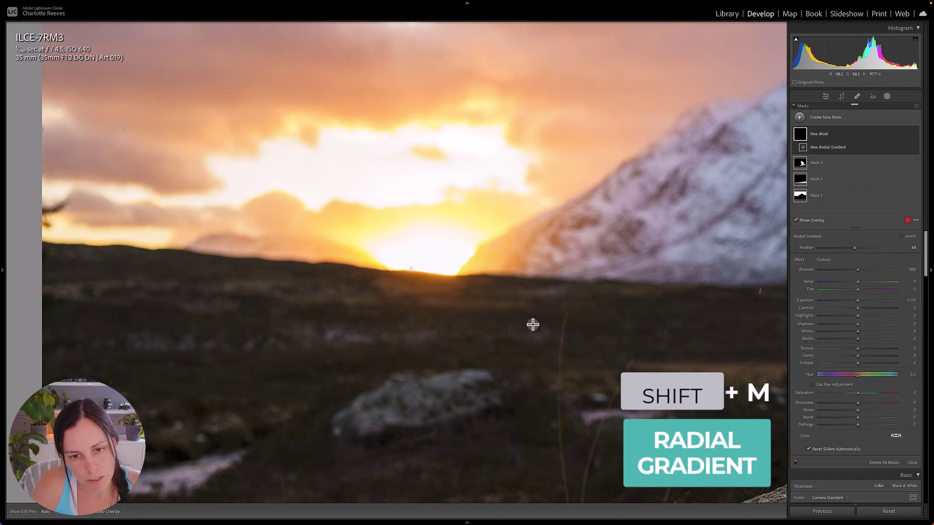
{"action": "left_click_drag", "start_coordinate": [411, 269], "coordinate": [669, 404]}
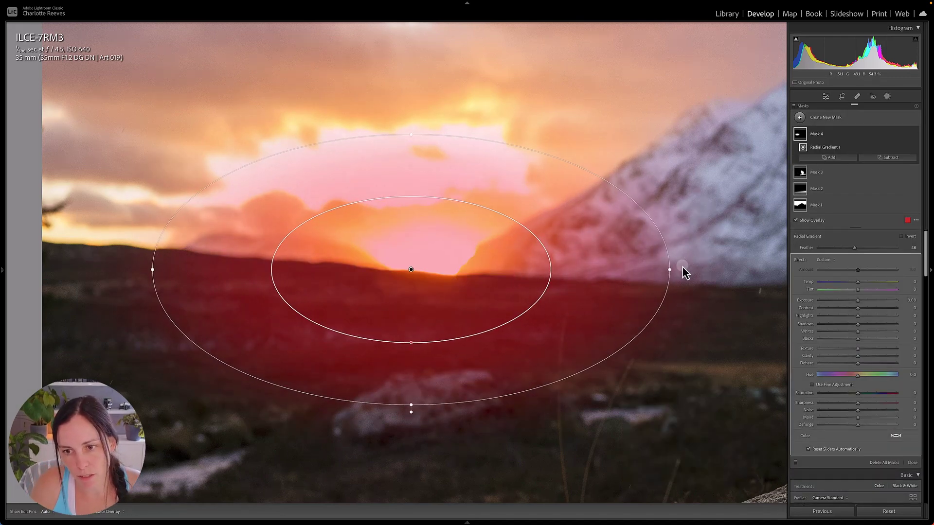
{"action": "left_click_drag", "start_coordinate": [673, 270], "coordinate": [685, 295]}
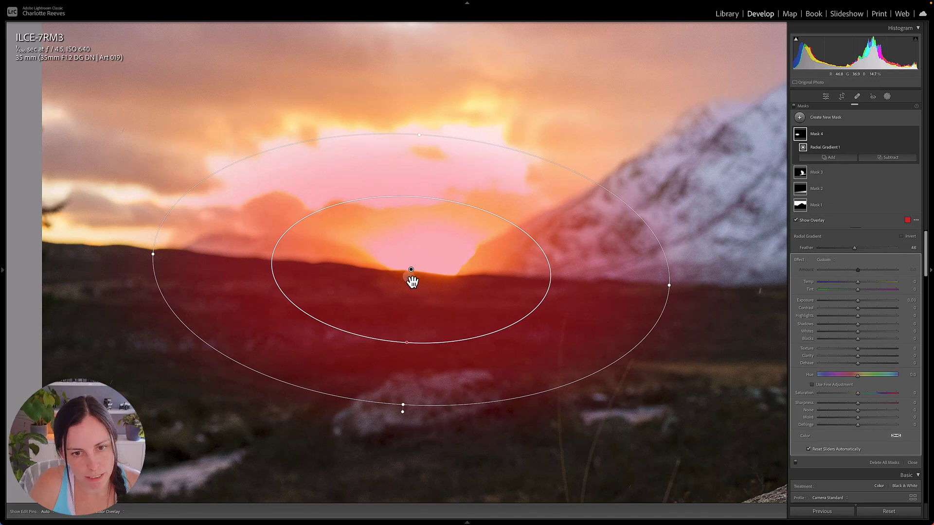
{"action": "left_click_drag", "start_coordinate": [411, 269], "coordinate": [417, 248]}
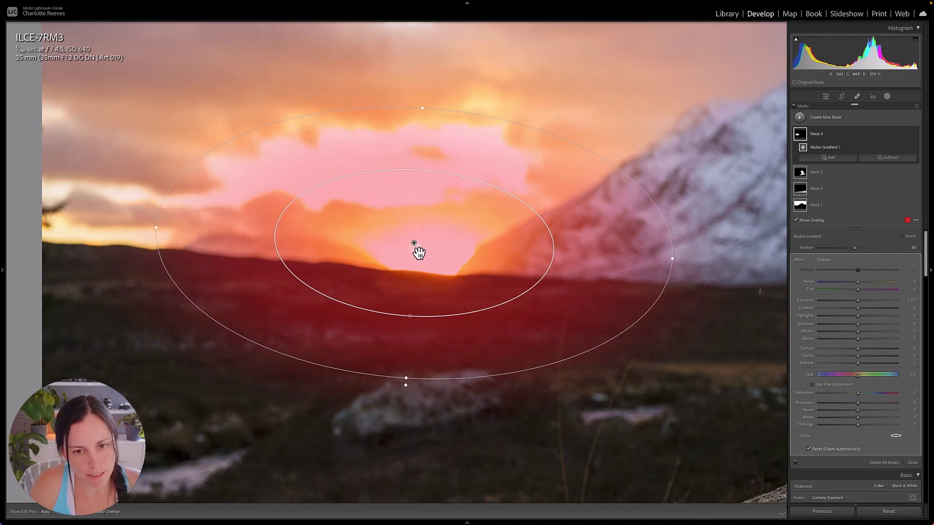
- Hide the overlay and set the sun's radial mask to Temp 72, Tint 7, Highlights -8 and Dehaze -15
{"action": "key", "text": "o"}
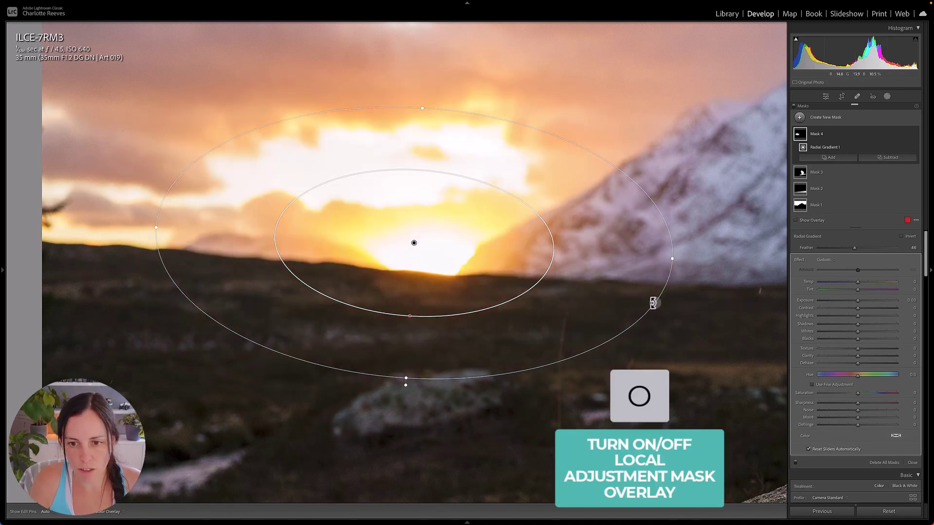
{"action": "left_click", "coordinate": [690, 287]}
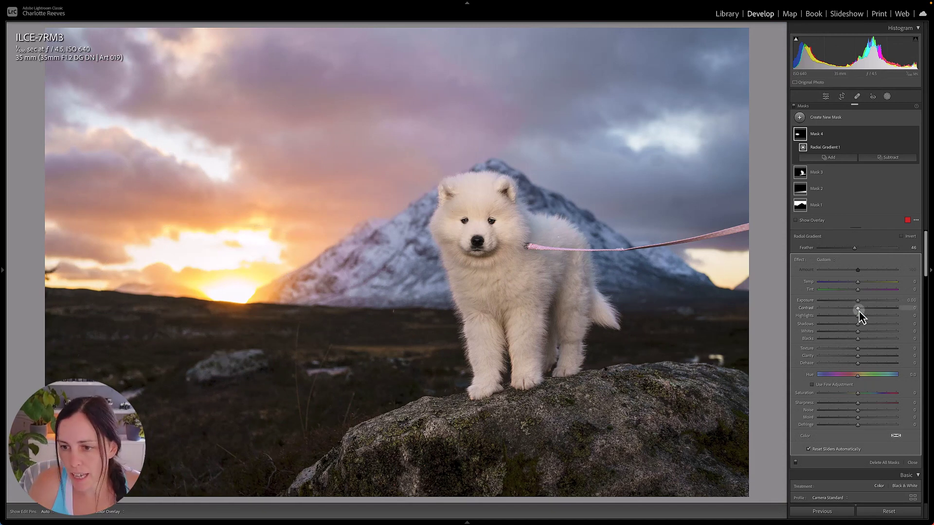
{"action": "left_click_drag", "start_coordinate": [859, 316], "coordinate": [858, 340]}
{"action": "mouse_move", "coordinate": [857, 362]}
{"action": "left_mouse_down"}
{"action": "mouse_move", "coordinate": [848, 365]}
{"action": "mouse_move", "coordinate": [853, 357]}
{"action": "left_mouse_up"}
{"action": "left_click_drag", "start_coordinate": [862, 282], "coordinate": [858, 288]}
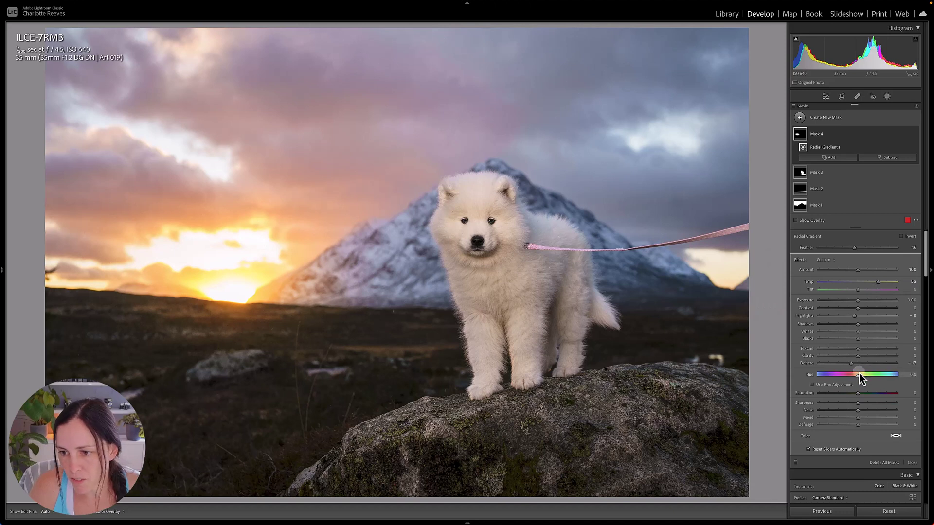
{"action": "left_click_drag", "start_coordinate": [851, 363], "coordinate": [854, 364]}
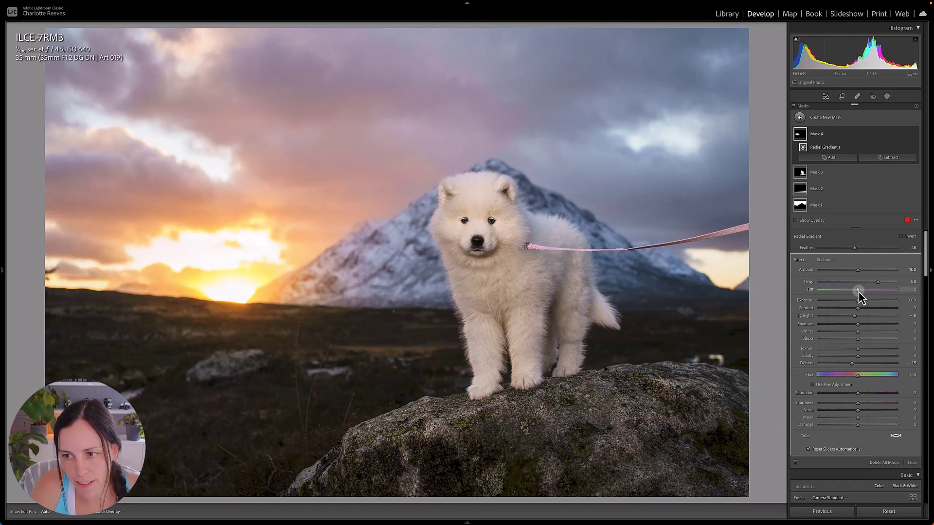
{"action": "left_click_drag", "start_coordinate": [859, 291], "coordinate": [888, 289]}
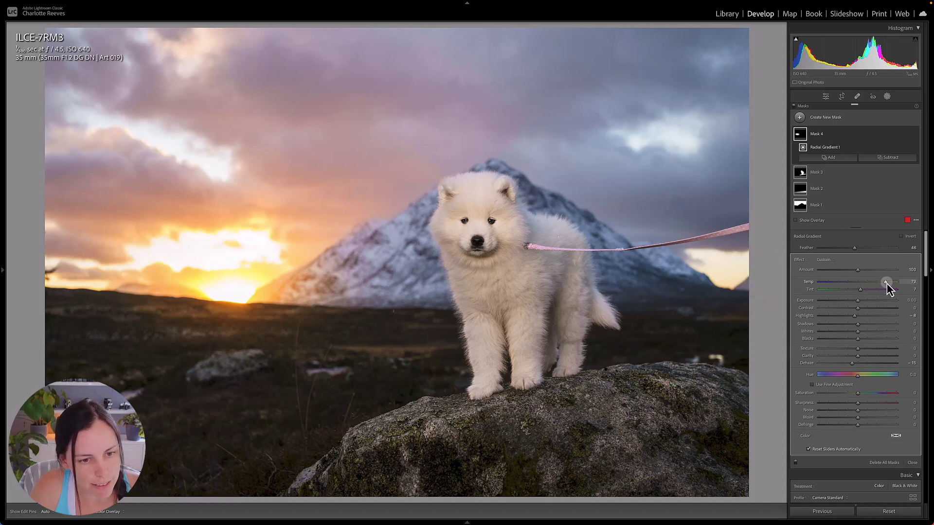
- Compare the photo with and without the sun's radial mask, and close masking
{"action": "mouse_move", "coordinate": [883, 139]}
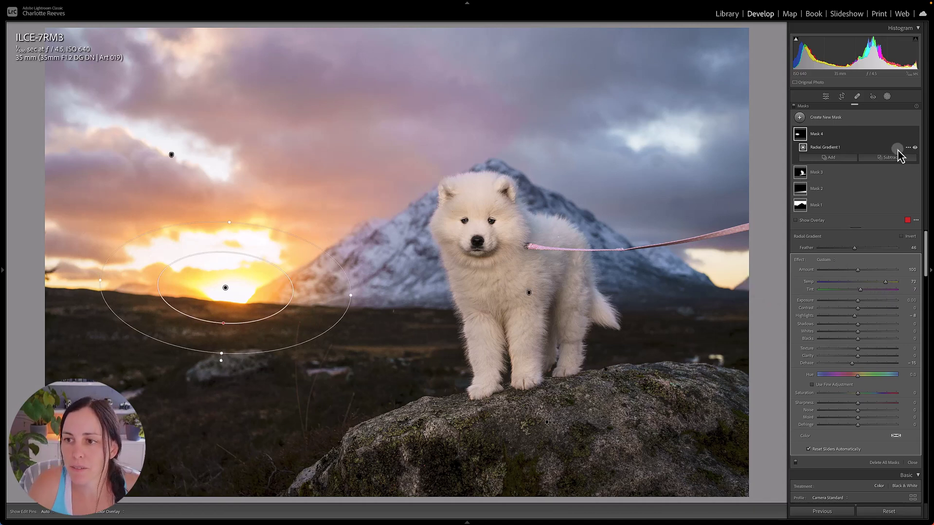
{"action": "left_click", "coordinate": [915, 134]}
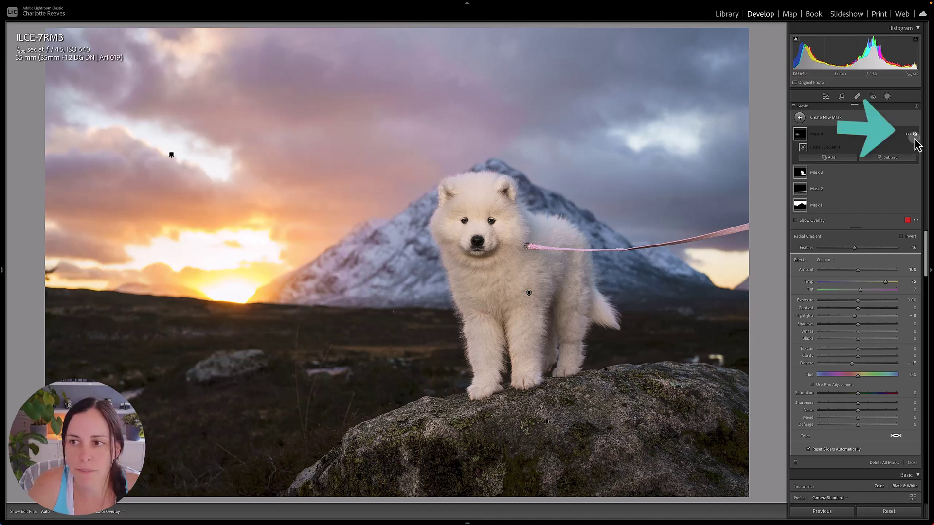
{"action": "left_click", "coordinate": [915, 135]}
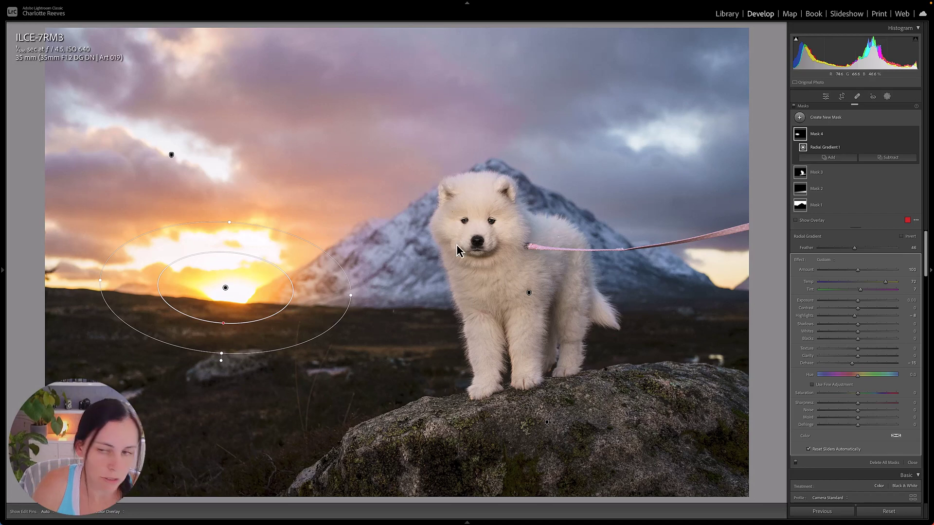
{"action": "left_click", "coordinate": [914, 135]}
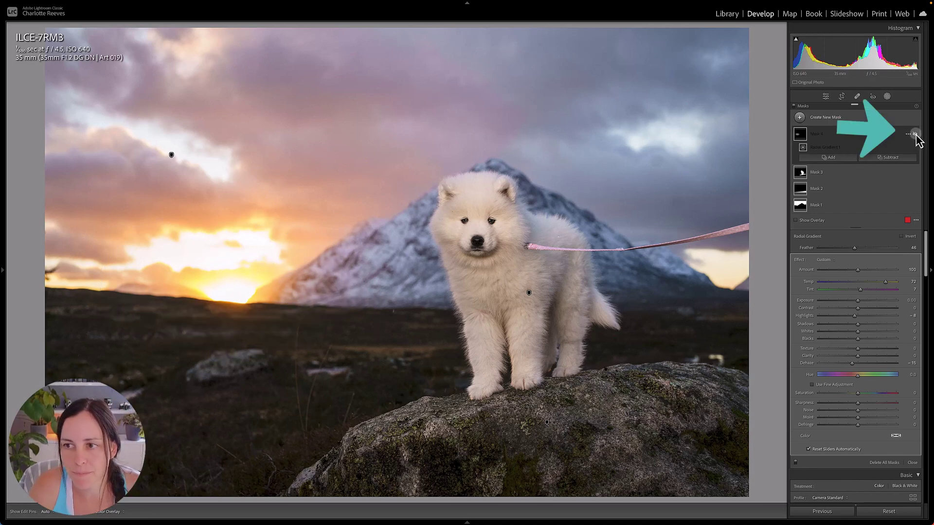
{"action": "left_click", "coordinate": [914, 134]}
{"action": "key", "text": "shift+w"}
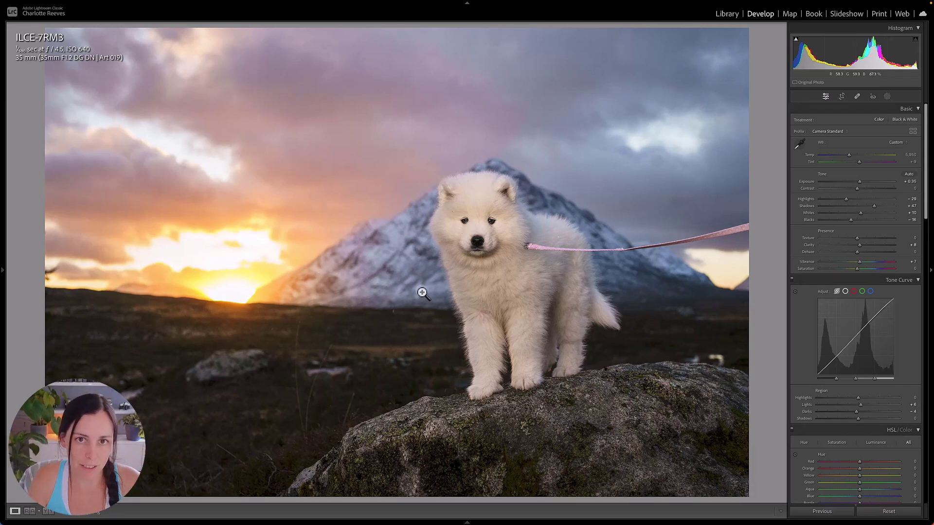
- Add a linear gradient mask down over the upper sky, set its Exposure to -0.41 with the overlay hidden, and close masking
{"action": "key", "text": "m"}
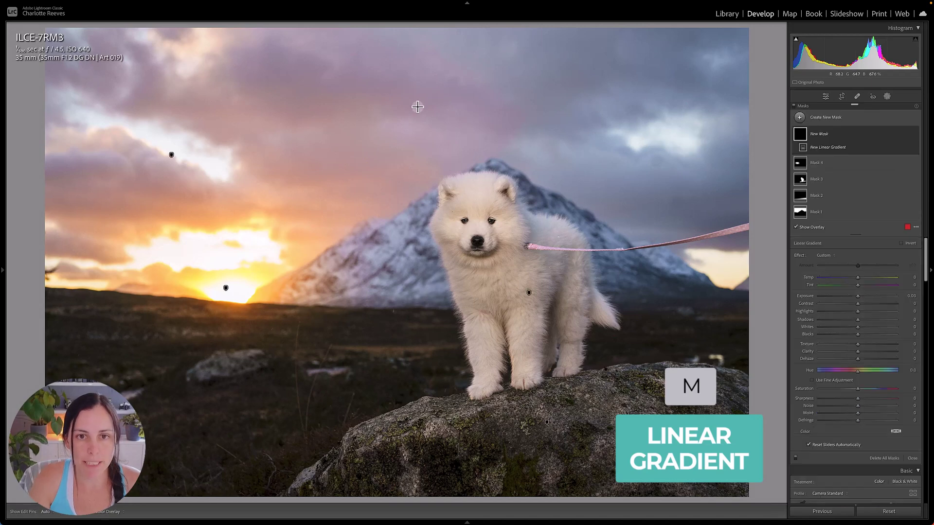
{"action": "left_click_drag", "start_coordinate": [443, 86], "coordinate": [441, 193]}
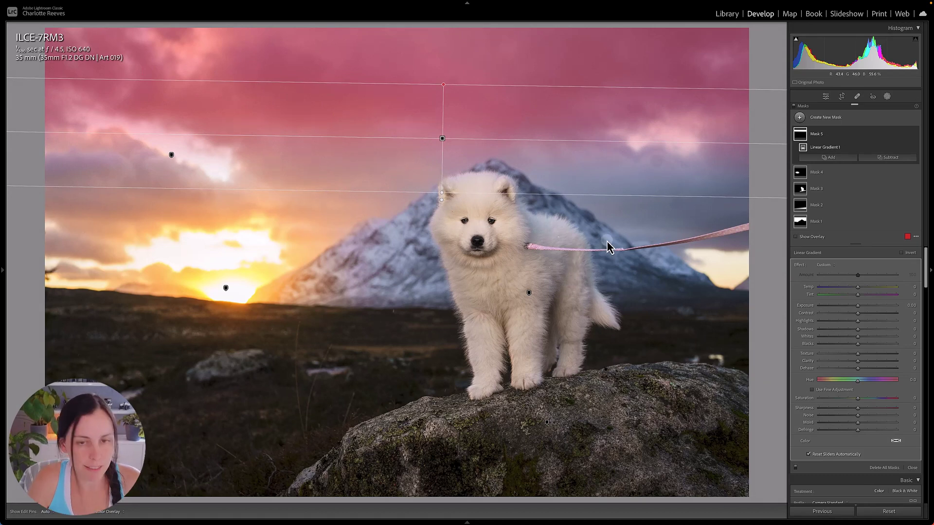
{"action": "key", "text": "o"}
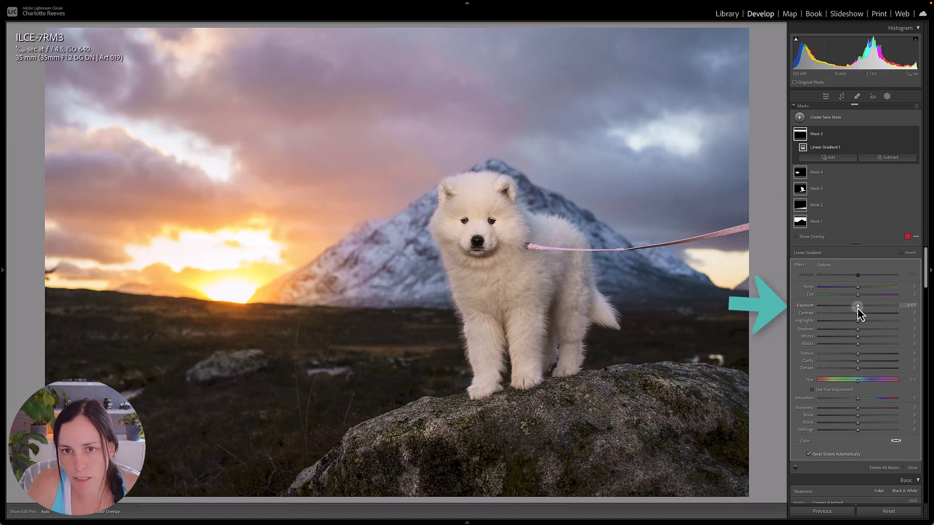
{"action": "left_click_drag", "start_coordinate": [858, 307], "coordinate": [853, 309]}
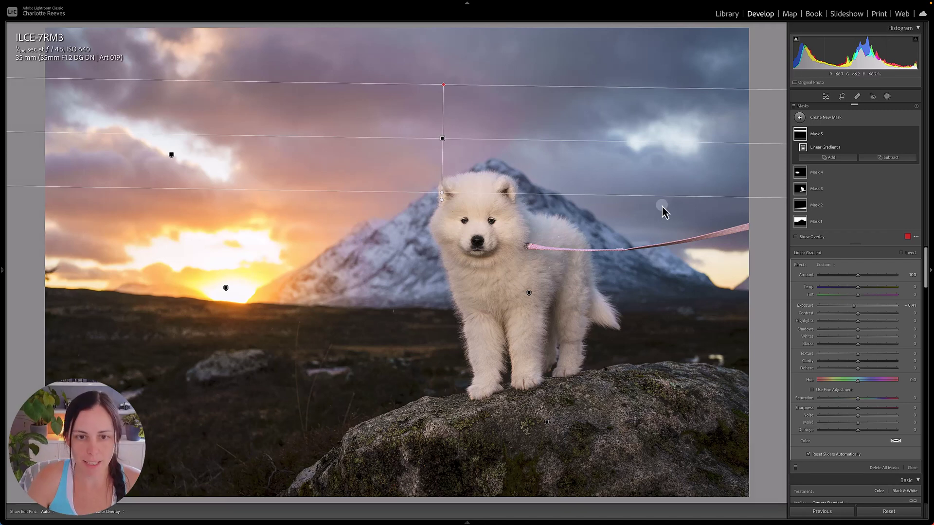
{"action": "key", "text": "shift+w"}
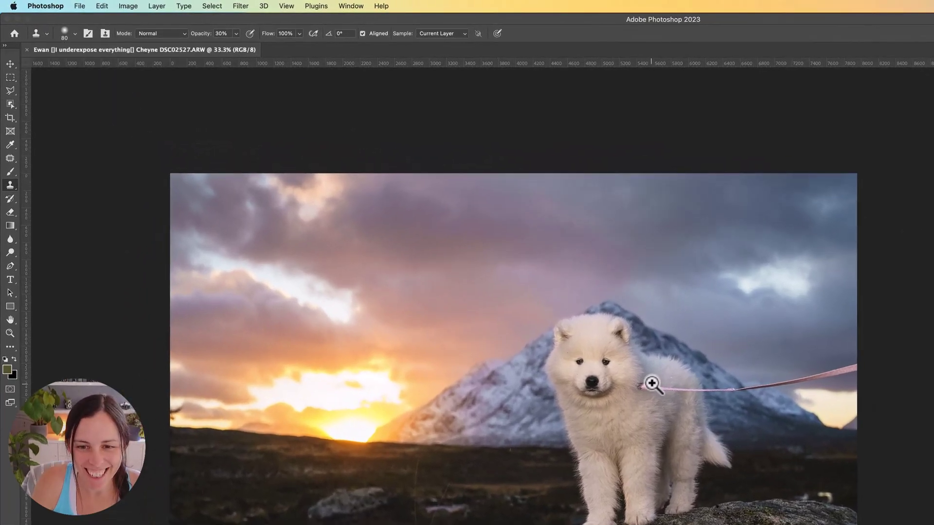
- Outline the pink leash with the Polygonal Lasso, remove it with a Content-Aware fill and deselect
{"action": "scroll", "coordinate": [650, 384], "scroll_direction": "up", "scroll_amount": 5}
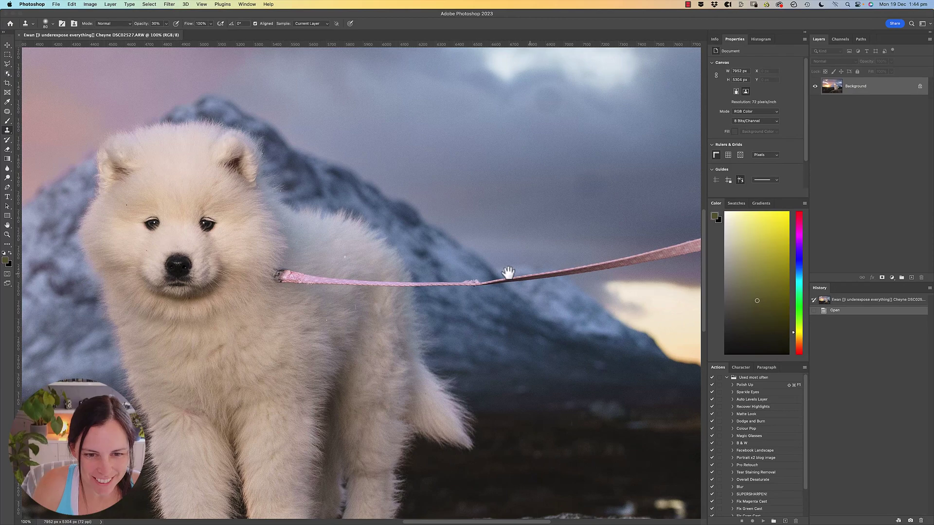
{"action": "left_click_drag", "start_coordinate": [507, 272], "coordinate": [462, 267]}
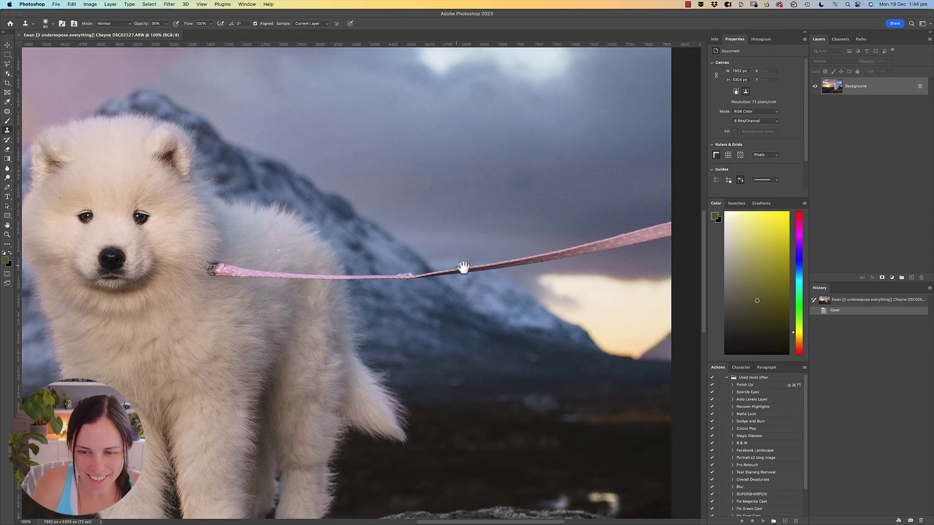
{"action": "key", "text": "l"}
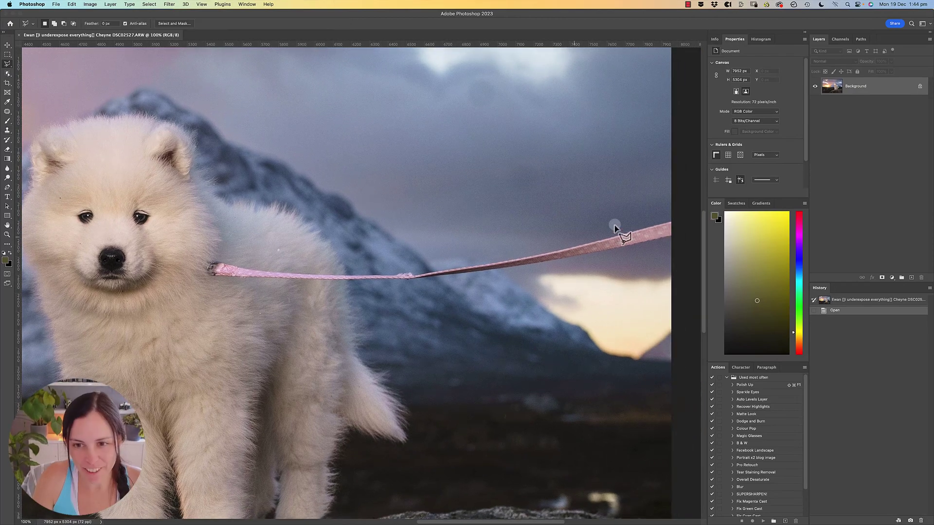
{"action": "left_click", "coordinate": [676, 216]}
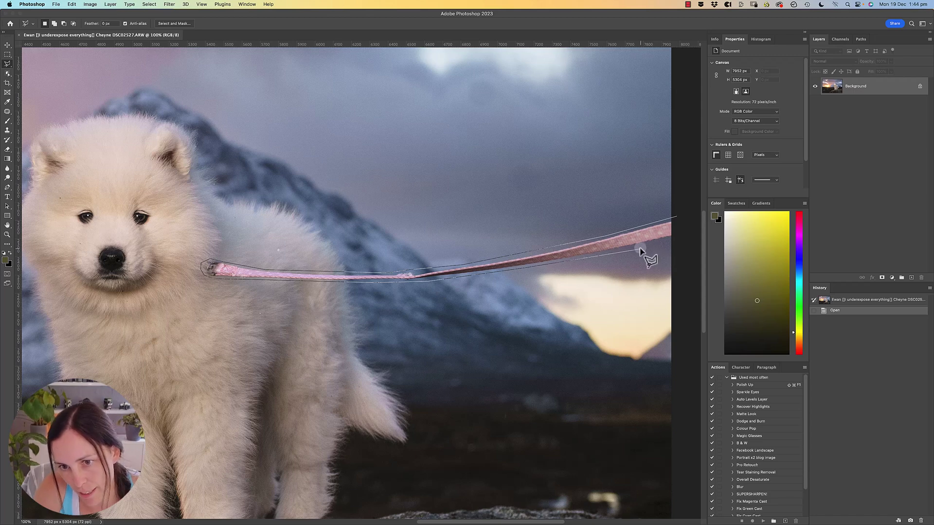
{"action": "left_click", "coordinate": [675, 218]}
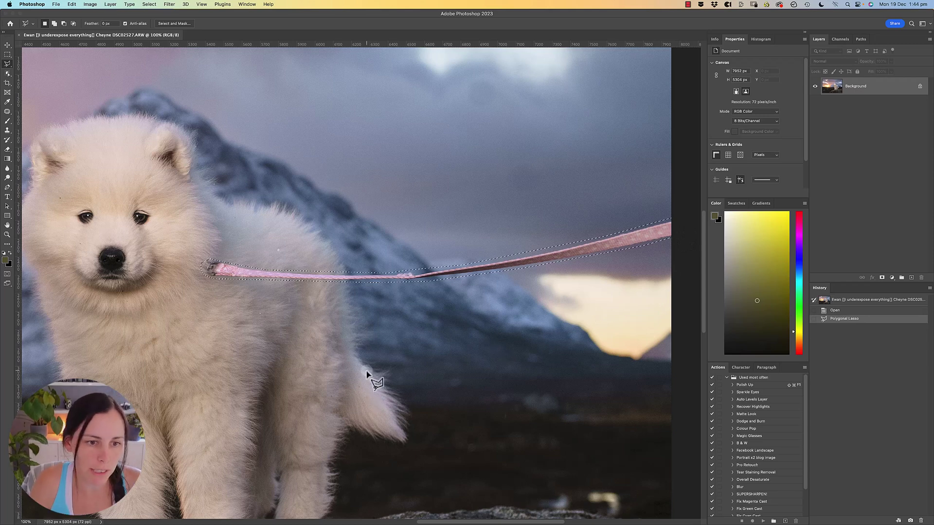
{"action": "key", "text": "Delete"}
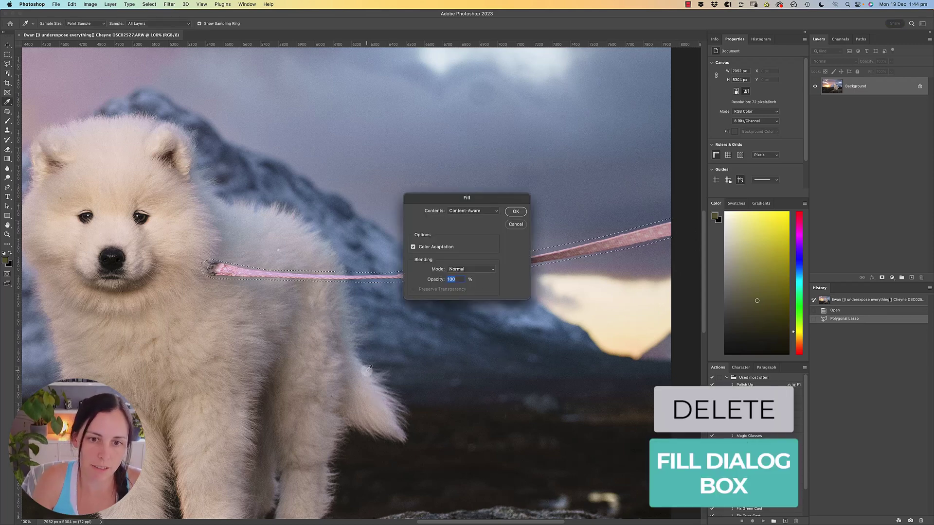
{"action": "left_click", "coordinate": [515, 211]}
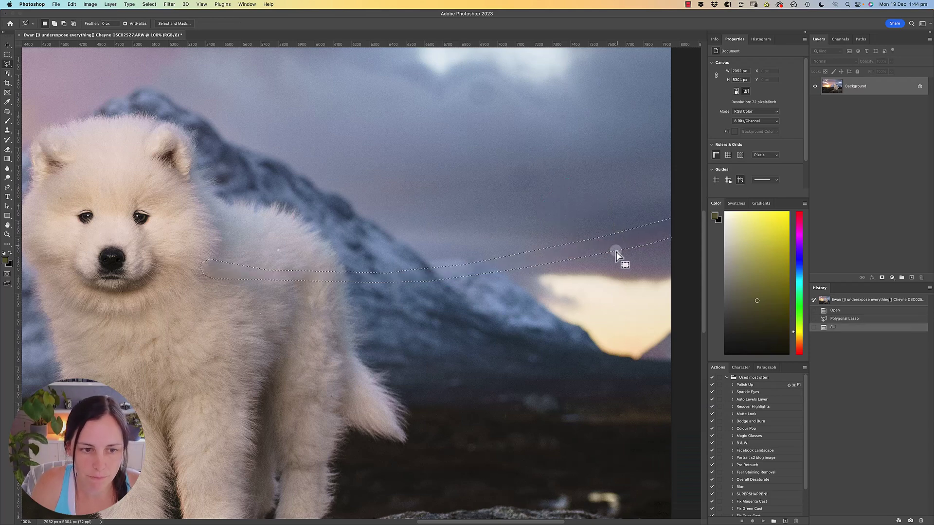
{"action": "key", "text": "super+d"}
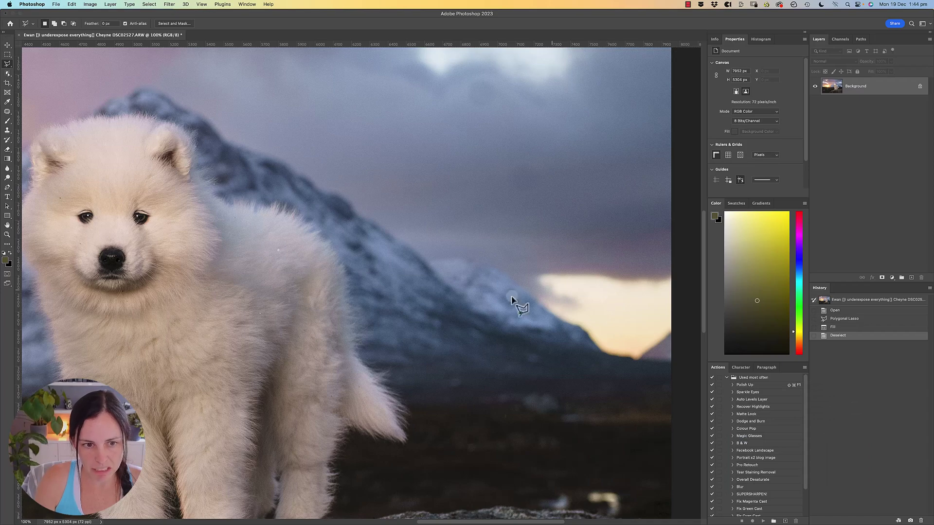
- Clone clean fur over the leash remnants on the puppy's shoulder with a larger Clone Stamp brush at 30% opacity
{"action": "left_click", "coordinate": [256, 314], "text": "super"}
{"action": "left_click_drag", "start_coordinate": [338, 277], "coordinate": [389, 321]}
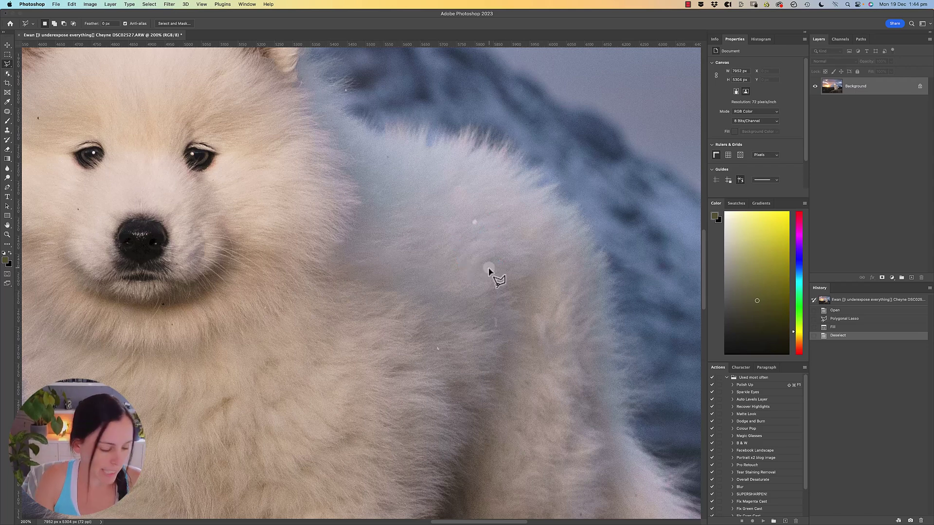
{"action": "key", "text": "s"}
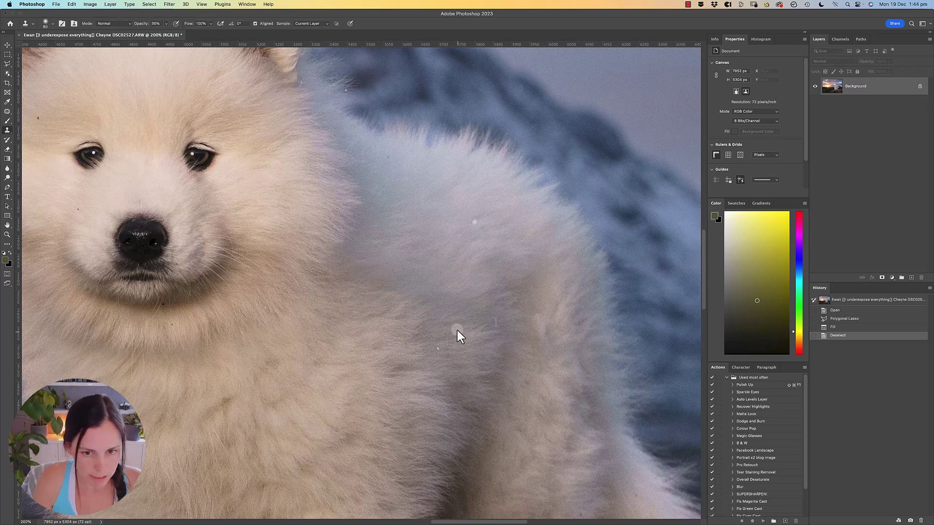
{"action": "key", "text": "bracketright"}
{"action": "key", "text": "bracketright"}
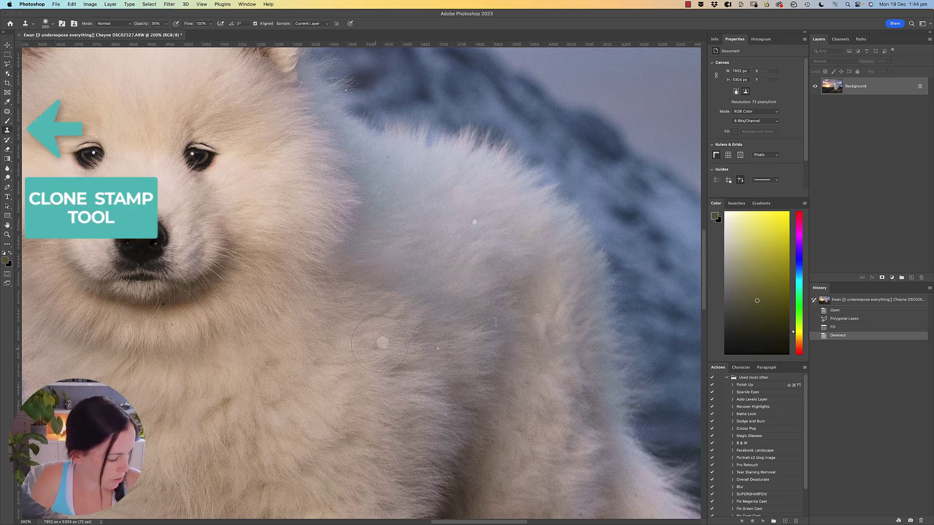
{"action": "left_click", "coordinate": [356, 315], "text": "alt"}
{"action": "mouse_move", "coordinate": [375, 276]}
{"action": "left_mouse_down"}
{"action": "mouse_move", "coordinate": [396, 300]}
{"action": "mouse_move", "coordinate": [479, 311]}
{"action": "mouse_move", "coordinate": [515, 276]}
{"action": "left_mouse_up"}
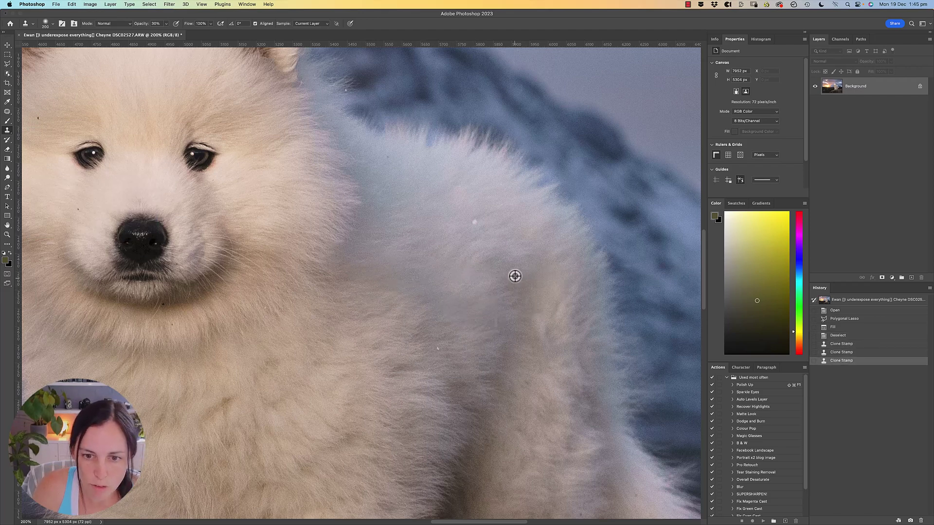
{"action": "left_click", "coordinate": [413, 320]}
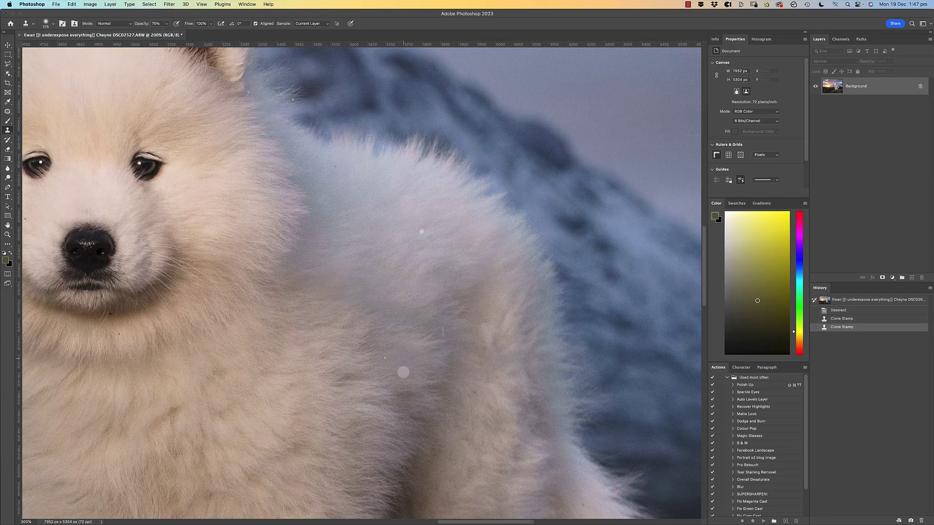
- Blend the smudged fur on the puppy's shoulder and side with repeated Clone Stamp dabs at 70% opacity
{"action": "left_click", "coordinate": [404, 347]}
{"action": "left_click", "coordinate": [440, 325]}
{"action": "left_click", "coordinate": [444, 313]}
{"action": "left_click", "coordinate": [355, 292]}
{"action": "left_click", "coordinate": [362, 377]}
{"action": "left_click", "coordinate": [344, 313]}
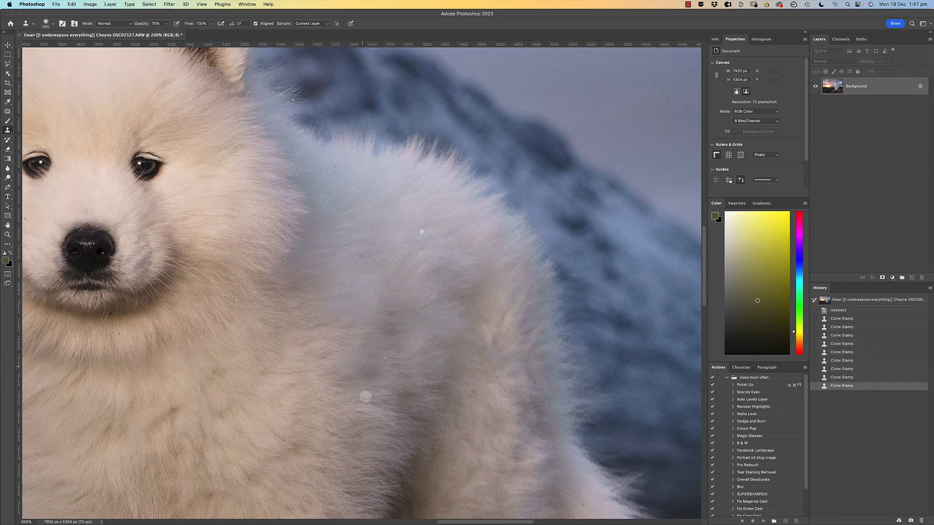
{"action": "left_click", "coordinate": [632, 384]}
{"action": "left_click", "coordinate": [639, 376]}
{"action": "left_click", "coordinate": [639, 377]}
{"action": "left_click", "coordinate": [644, 384]}
- Inspect the puppy's face, the foreground and the background for specks and distracting details
{"action": "key", "text": "super+minus"}
{"action": "key", "text": "super+minus"}
{"action": "left_click_drag", "start_coordinate": [333, 305], "coordinate": [510, 298]}
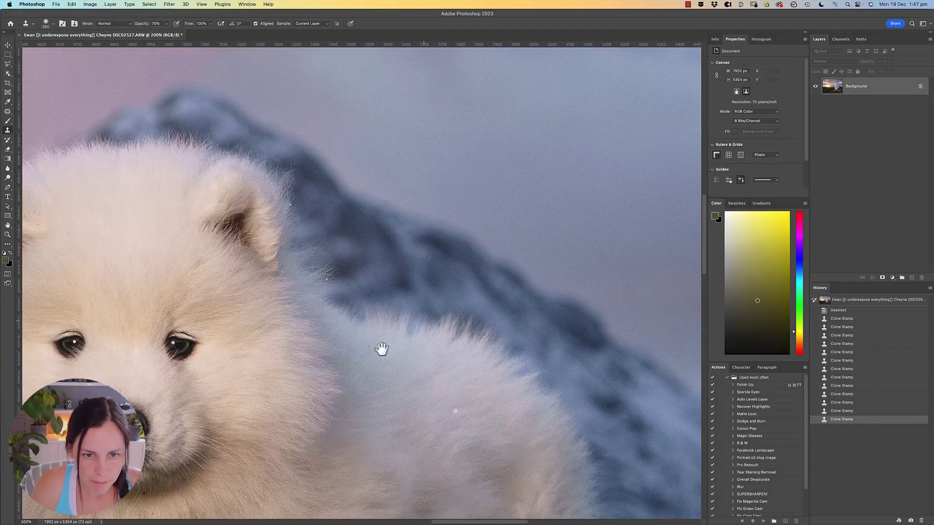
{"action": "left_click_drag", "start_coordinate": [382, 349], "coordinate": [669, 207]}
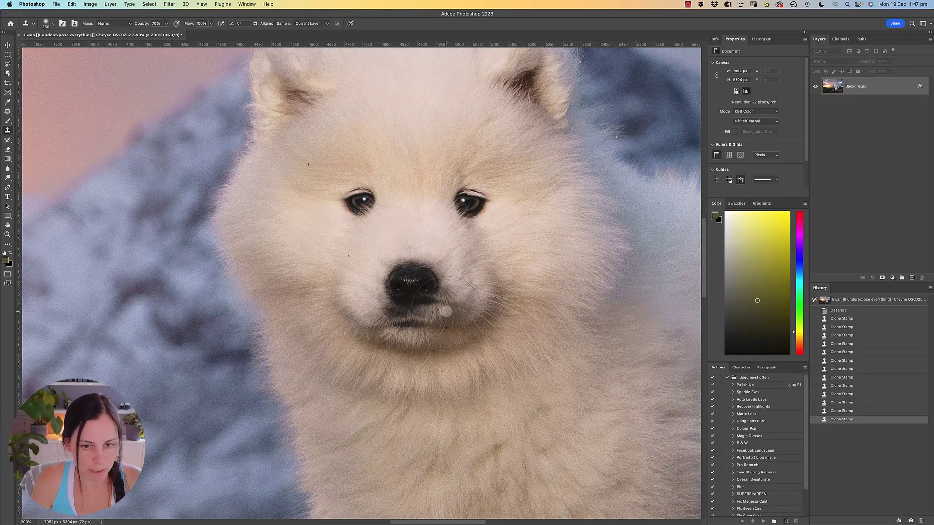
{"action": "scroll", "coordinate": [448, 313], "scroll_direction": "down", "scroll_amount": 5}
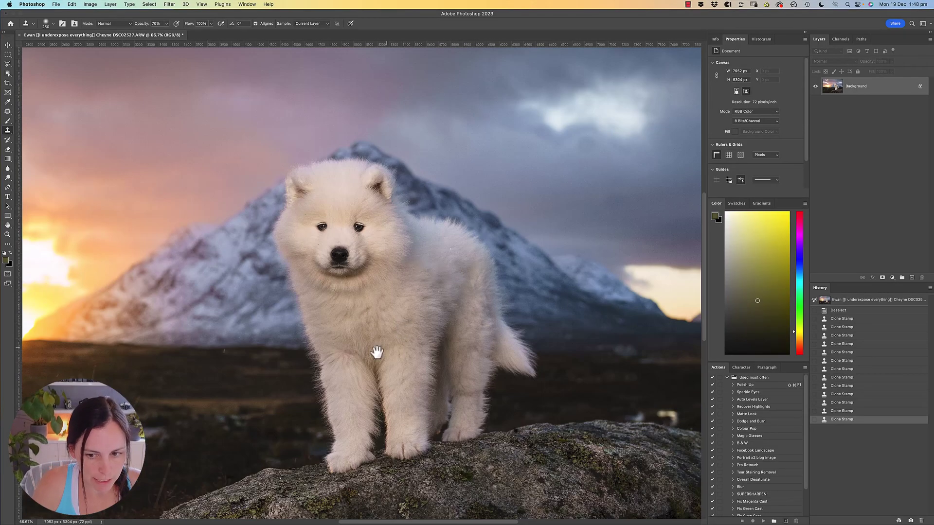
{"action": "left_click_drag", "start_coordinate": [378, 354], "coordinate": [534, 293]}
{"action": "left_click_drag", "start_coordinate": [319, 327], "coordinate": [459, 255]}
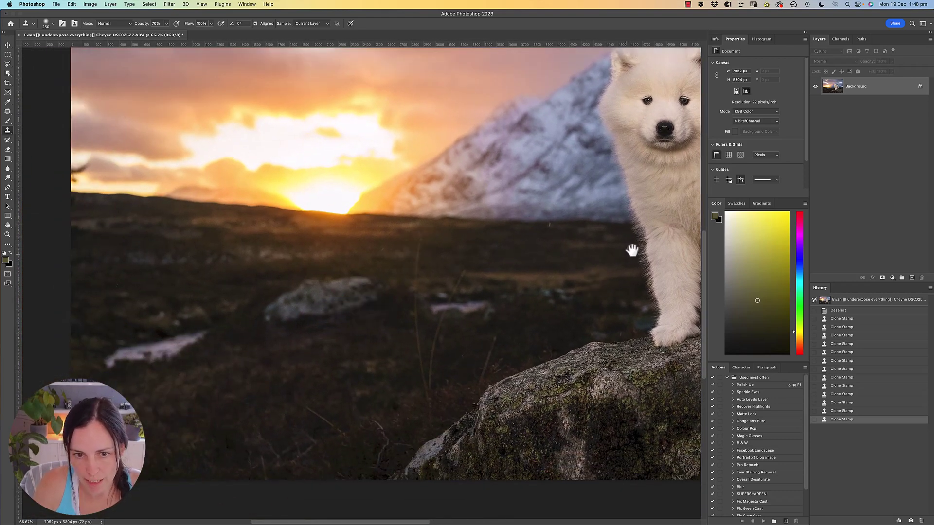
{"action": "left_click_drag", "start_coordinate": [588, 248], "coordinate": [296, 364]}
{"action": "scroll", "coordinate": [369, 302], "scroll_direction": "up", "scroll_amount": 1}
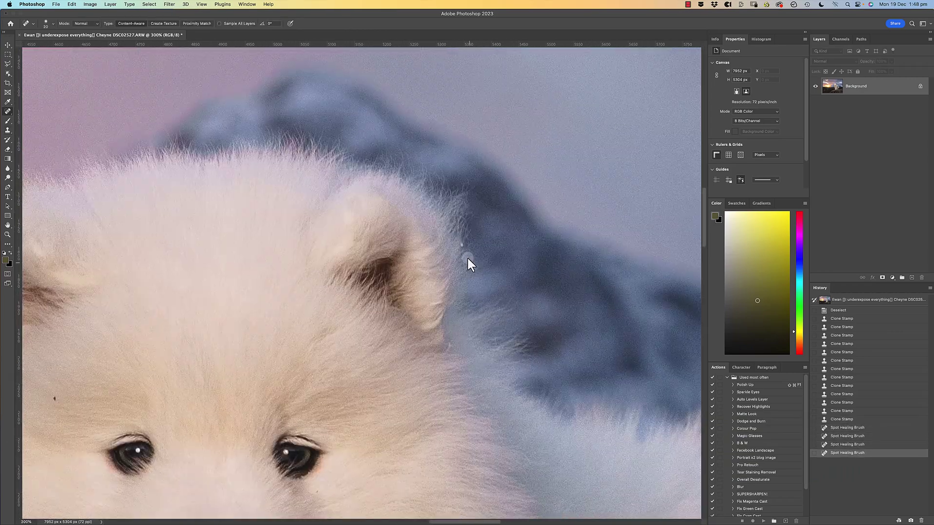
- Remove the small specks on and around the puppy's head and fur with the Spot Healing Brush
{"action": "left_click", "coordinate": [467, 256]}
{"action": "left_click_drag", "start_coordinate": [265, 386], "coordinate": [507, 161]}
{"action": "left_click", "coordinate": [360, 308]}
{"action": "left_click_drag", "start_coordinate": [467, 389], "coordinate": [402, 199]}
{"action": "left_click", "coordinate": [433, 290]}
{"action": "left_click", "coordinate": [479, 219]}
{"action": "key", "text": "super+minus"}
{"action": "mouse_move", "coordinate": [551, 438]}
{"action": "left_mouse_down"}
{"action": "mouse_move", "coordinate": [551, 267]}
{"action": "mouse_move", "coordinate": [483, 345]}
{"action": "left_mouse_up"}
{"action": "left_click", "coordinate": [409, 402]}
- Select the small spots in the background behind the puppy's tail with the Patch tool and remove them with Content-Aware fills
{"action": "left_click_drag", "start_coordinate": [583, 292], "coordinate": [266, 206]}
{"action": "left_click_drag", "start_coordinate": [402, 316], "coordinate": [395, 310]}
{"action": "mouse_move", "coordinate": [311, 317]}
{"action": "left_mouse_down"}
{"action": "mouse_move", "coordinate": [304, 315]}
{"action": "mouse_move", "coordinate": [358, 313]}
{"action": "left_mouse_up"}
{"action": "key", "text": "shift+F5"}
{"action": "key", "text": "Return"}
{"action": "key", "text": "super+d"}
{"action": "left_click_drag", "start_coordinate": [473, 365], "coordinate": [457, 377]}
{"action": "key", "text": "shift+F5"}
{"action": "key", "text": "Return"}
{"action": "key", "text": "super+d"}
{"action": "left_click_drag", "start_coordinate": [396, 340], "coordinate": [392, 344]}
{"action": "key", "text": "shift+F5"}
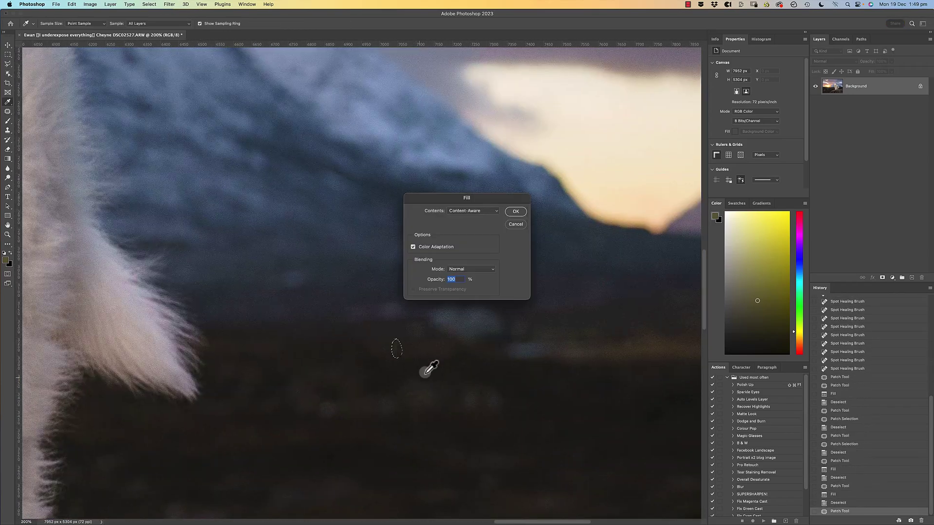
{"action": "key", "text": "Return"}
{"action": "key", "text": "super+d"}
{"action": "left_click_drag", "start_coordinate": [554, 196], "coordinate": [561, 201]}
- Outline the two tall grass stalks in the moorland with the Polygonal Lasso and remove them with a Content-Aware fill
{"action": "key", "text": "super+minus"}
{"action": "left_click_drag", "start_coordinate": [178, 305], "coordinate": [559, 132]}
{"action": "key", "text": "super+plus"}
{"action": "key", "text": "l"}
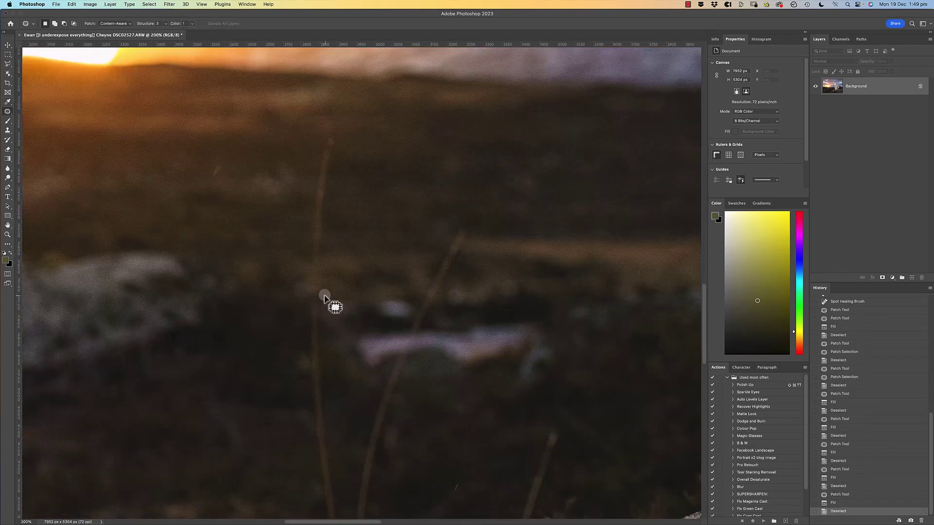
{"action": "left_click", "coordinate": [329, 131]}
{"action": "left_click", "coordinate": [322, 308]}
{"action": "left_click", "coordinate": [331, 452]}
{"action": "left_click", "coordinate": [321, 358]}
{"action": "left_click", "coordinate": [331, 411]}
{"action": "left_click", "coordinate": [432, 65]}
{"action": "left_click", "coordinate": [452, 71]}
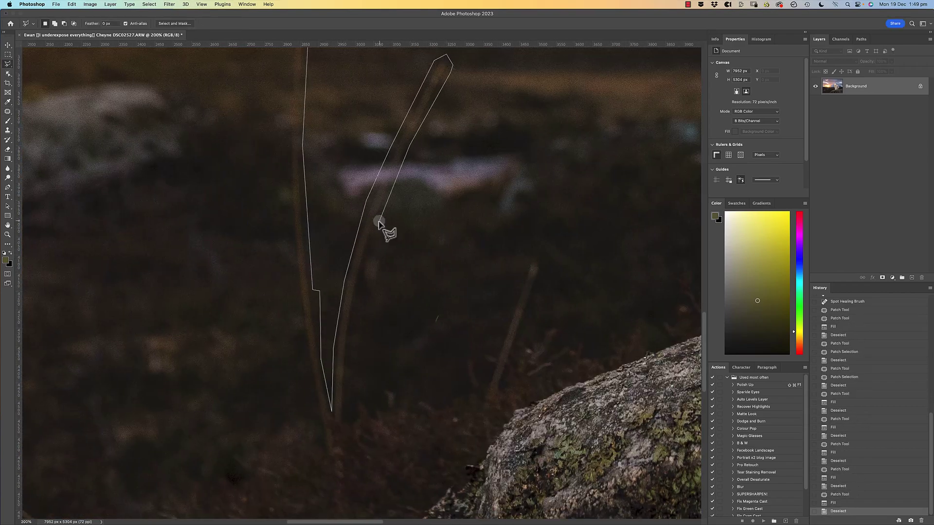
{"action": "left_click", "coordinate": [408, 148]}
{"action": "left_click", "coordinate": [359, 277]}
{"action": "left_click", "coordinate": [288, 214]}
{"action": "left_click", "coordinate": [271, 180]}
{"action": "left_click", "coordinate": [288, 83]}
{"action": "scroll", "coordinate": [297, 175], "scroll_direction": "up", "scroll_amount": 5}
{"action": "left_click", "coordinate": [308, 161]}
{"action": "key", "text": "super+minus"}
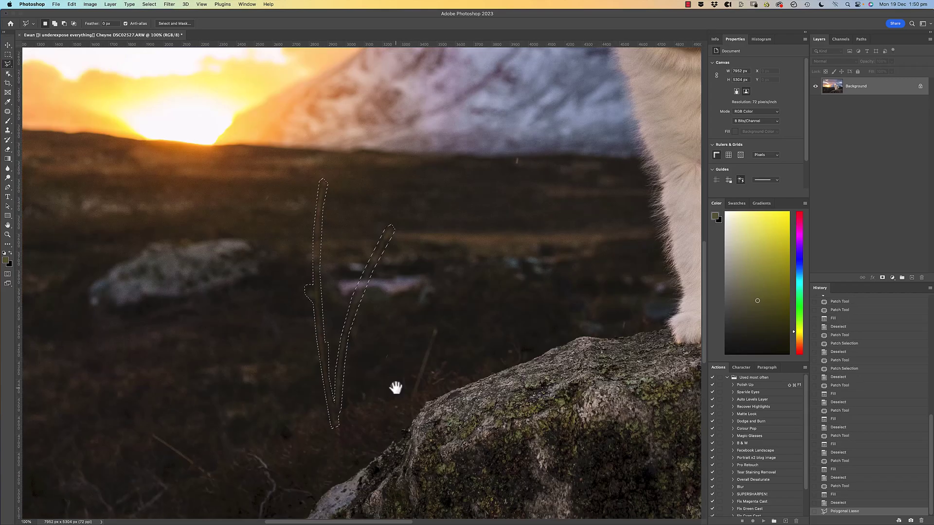
{"action": "key", "text": "shift+F5"}
{"action": "key", "text": "Return"}
{"action": "key", "text": "super+d"}
- Outline the remaining grass stalk beside the rock with the Polygonal Lasso and remove it with a Content-Aware fill
{"action": "key", "text": "super+plus"}
{"action": "key", "text": "super+plus"}
{"action": "left_click", "coordinate": [405, 227]}
{"action": "left_click", "coordinate": [337, 417]}
{"action": "left_click", "coordinate": [388, 208]}
{"action": "key", "text": "shift+F5"}
{"action": "key", "text": "Return"}
{"action": "key", "text": "super+d"}
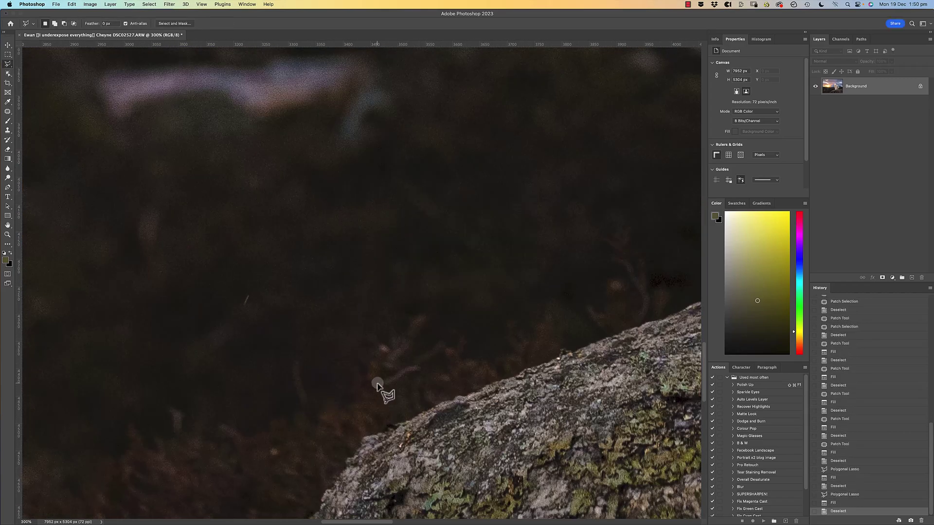
- Remove the stray twigs and light marks along the rock's left edge with the Spot Healing Brush
{"action": "key", "text": "j"}
{"action": "left_click", "coordinate": [297, 361]}
{"action": "left_click", "coordinate": [274, 443]}
{"action": "key", "text": "super+minus"}
{"action": "left_click_drag", "start_coordinate": [377, 208], "coordinate": [409, 238]}
{"action": "left_click_drag", "start_coordinate": [426, 267], "coordinate": [397, 346]}
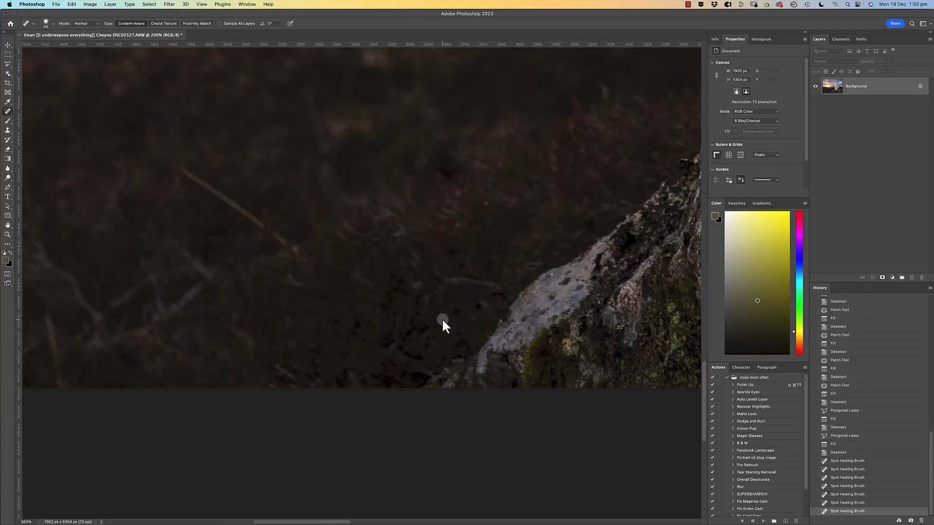
- Heal the dry stems and twigs across the photo's lower-left foreground
{"action": "scroll", "coordinate": [442, 318], "scroll_direction": "left", "scroll_amount": 5}
{"action": "left_click_drag", "start_coordinate": [348, 262], "coordinate": [457, 336]}
{"action": "scroll", "coordinate": [437, 340], "scroll_direction": "left", "scroll_amount": 5}
{"action": "left_click", "coordinate": [395, 356]}
{"action": "scroll", "coordinate": [340, 369], "scroll_direction": "left", "scroll_amount": 8}
{"action": "left_click", "coordinate": [241, 409]}
{"action": "left_click_drag", "start_coordinate": [240, 160], "coordinate": [237, 287]}
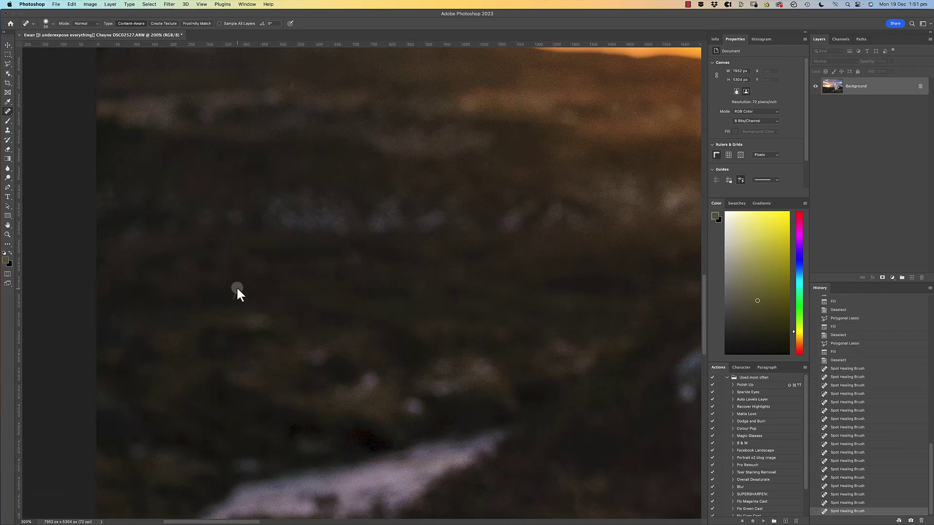
- Heal the remaining light specks in the moorland near the photo's left edge with a smaller brush
{"action": "left_click_drag", "start_coordinate": [370, 121], "coordinate": [271, 233]}
{"action": "key", "text": "bracketleft"}
{"action": "key", "text": "bracketleft"}
{"action": "left_click", "coordinate": [512, 319]}
{"action": "left_click_drag", "start_coordinate": [512, 319], "coordinate": [264, 425]}
{"action": "key", "text": "super+minus"}
{"action": "key", "text": "super+minus"}
{"action": "key", "text": "super+minus"}
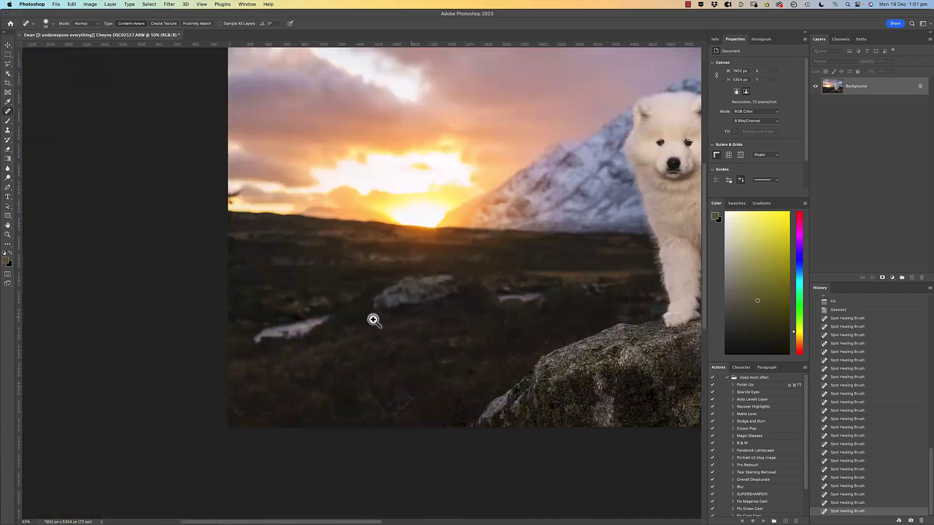
- Select a small distraction in the moorland with the Patch tool and remove it with a Content-Aware fill
{"action": "left_click", "coordinate": [373, 319], "text": "super"}
{"action": "key", "text": "shift+j"}
{"action": "left_click_drag", "start_coordinate": [400, 226], "coordinate": [410, 237]}
{"action": "key", "text": "shift+F5"}
{"action": "key", "text": "Return"}
{"action": "key", "text": "super+d"}
- Clear further small distractions between the moorland stones and the puppy's legs using Patch tool selections and Content-Aware fills
{"action": "left_click_drag", "start_coordinate": [653, 263], "coordinate": [236, 318]}
{"action": "key", "text": "shift+F5"}
{"action": "left_click_drag", "start_coordinate": [410, 262], "coordinate": [566, 266]}
{"action": "key", "text": "Return"}
{"action": "key", "text": "super+d"}
{"action": "key", "text": "shift+F5"}
{"action": "key", "text": "Return"}
{"action": "key", "text": "super+d"}
{"action": "key", "text": "Return"}
{"action": "key", "text": "super+d"}
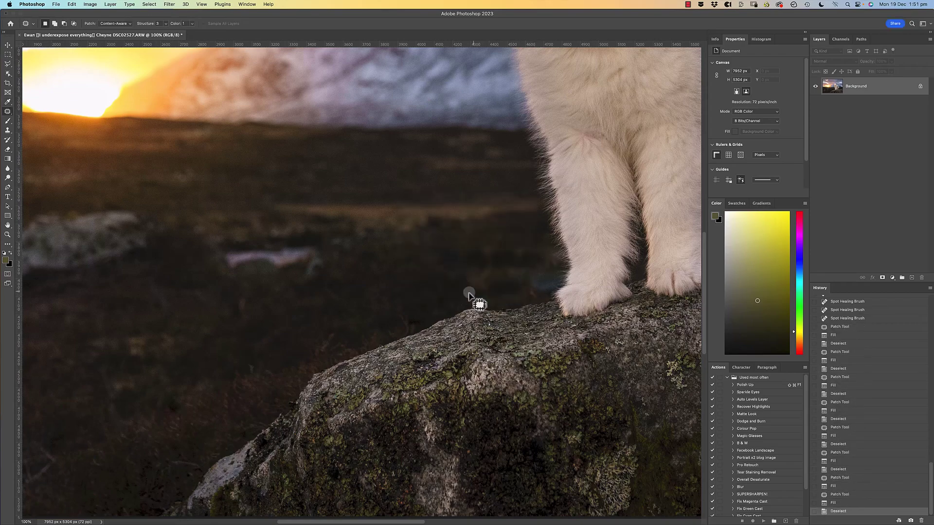
- Clone dark background over the light patches between the rock's upper edge and the puppy's front paw
{"action": "left_click_drag", "start_coordinate": [465, 357], "coordinate": [294, 350]}
{"action": "key", "text": "super+plus"}
{"action": "key", "text": "super+plus"}
{"action": "key", "text": "s"}
{"action": "left_click", "coordinate": [294, 193], "text": "alt"}
{"action": "mouse_move", "coordinate": [399, 230]}
{"action": "left_mouse_down"}
{"action": "mouse_move", "coordinate": [459, 234]}
{"action": "mouse_move", "coordinate": [408, 177]}
{"action": "left_mouse_up"}
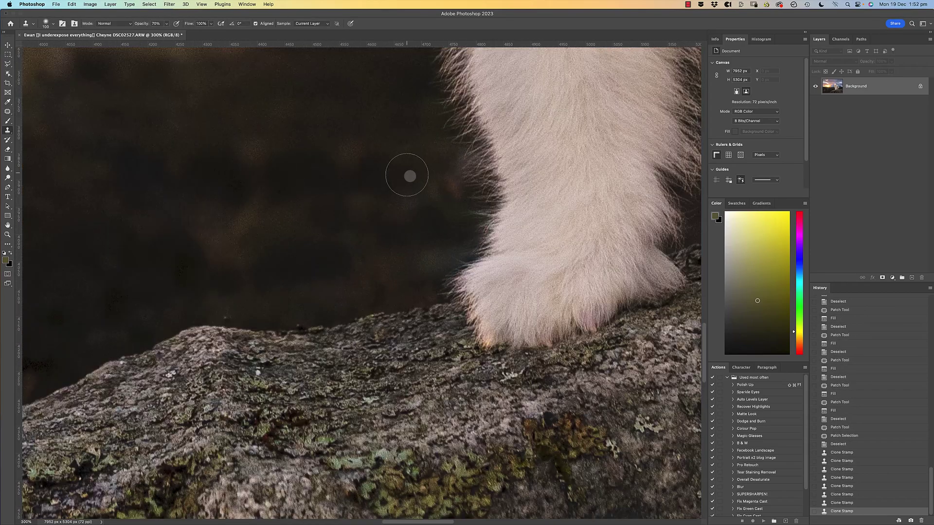
- Select a leftover distraction on the photo's left side with the Patch tool, remove it with a Content-Aware fill and deselect
{"action": "key", "text": "super+minus"}
{"action": "key", "text": "super+minus"}
{"action": "key", "text": "super+minus"}
{"action": "left_click_drag", "start_coordinate": [321, 367], "coordinate": [681, 311]}
{"action": "key", "text": "j"}
{"action": "key", "text": "shift+F5"}
{"action": "mouse_move", "coordinate": [212, 223]}
{"action": "left_mouse_down"}
{"action": "mouse_move", "coordinate": [198, 243]}
{"action": "mouse_move", "coordinate": [186, 232]}
{"action": "left_mouse_up"}
{"action": "key", "text": "Return"}
{"action": "key", "text": "super+d"}
- Touch up the last marks with a few Clone Stamp strokes and check the whole photo
{"action": "key", "text": "s"}
{"action": "key", "text": "super+minus"}
{"action": "left_click_drag", "start_coordinate": [681, 241], "coordinate": [327, 257]}
{"action": "key", "text": "super+minus"}
{"action": "left_click_drag", "start_coordinate": [253, 253], "coordinate": [388, 244]}
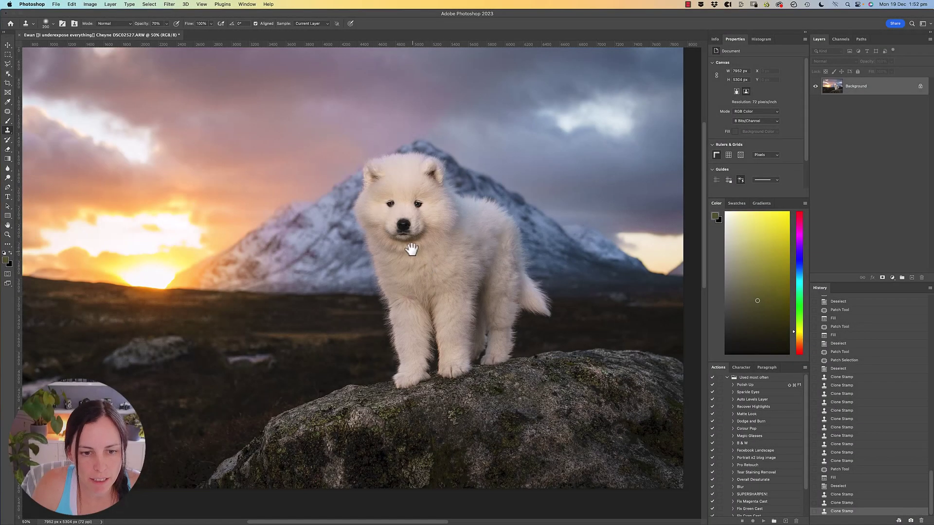
{"action": "left_click", "coordinate": [411, 249], "text": "alt"}
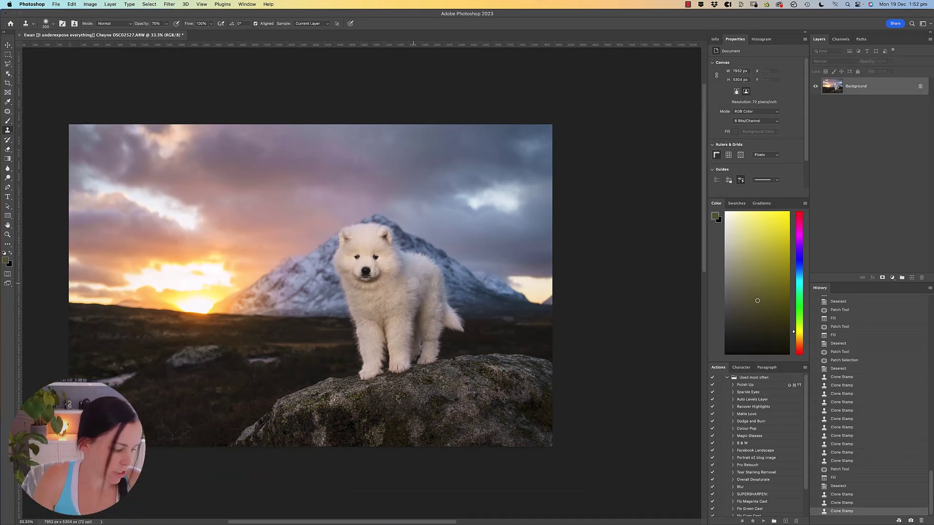
{"action": "left_click_drag", "start_coordinate": [440, 234], "coordinate": [507, 213]}
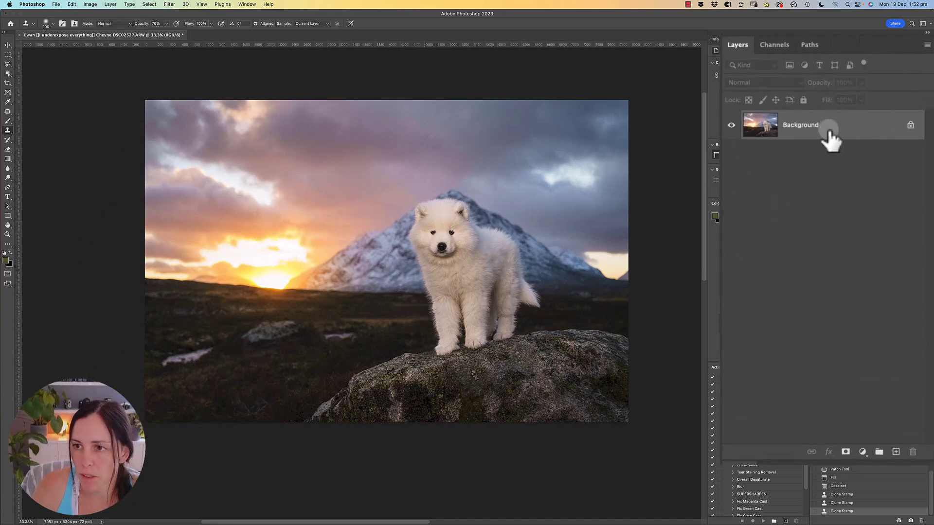
- Duplicate the Background layer and choose the Dodge tool for the copy
{"action": "left_click_drag", "start_coordinate": [830, 129], "coordinate": [902, 451]}
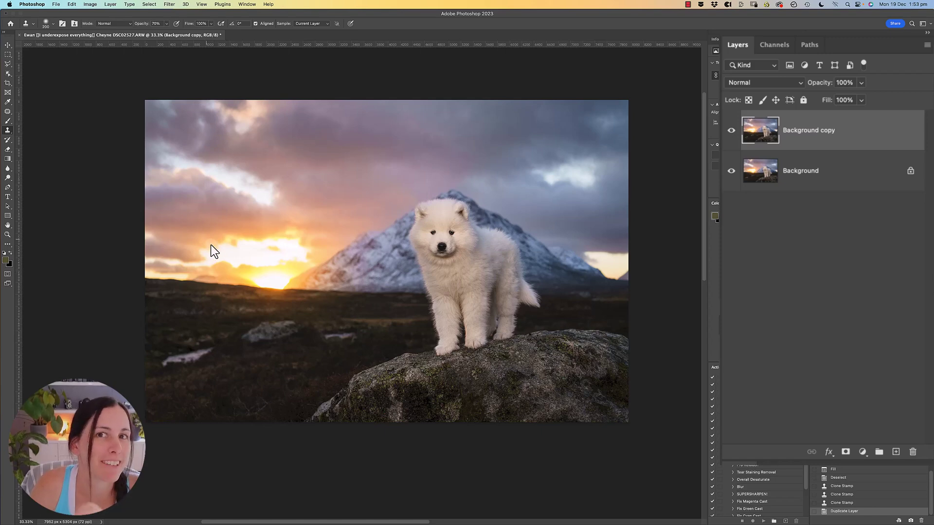
{"action": "left_click", "coordinate": [8, 178]}
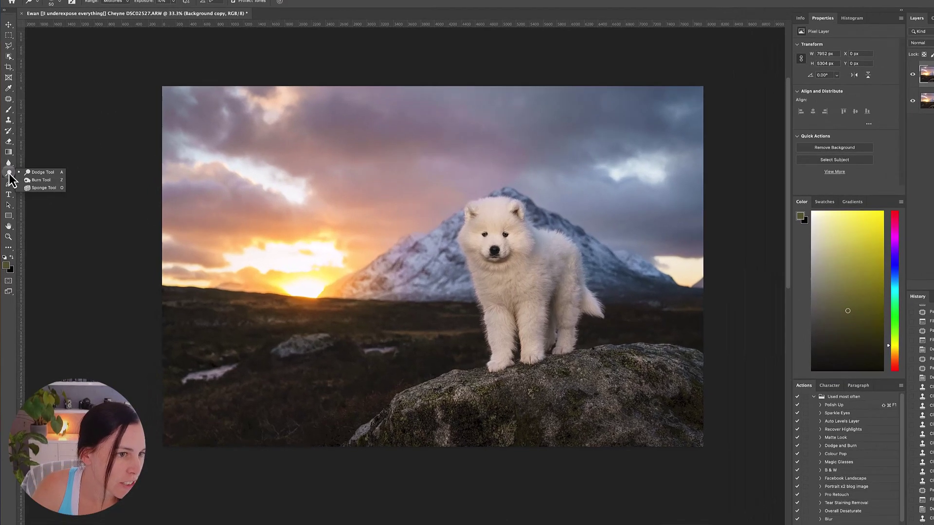
{"action": "left_click", "coordinate": [42, 177]}
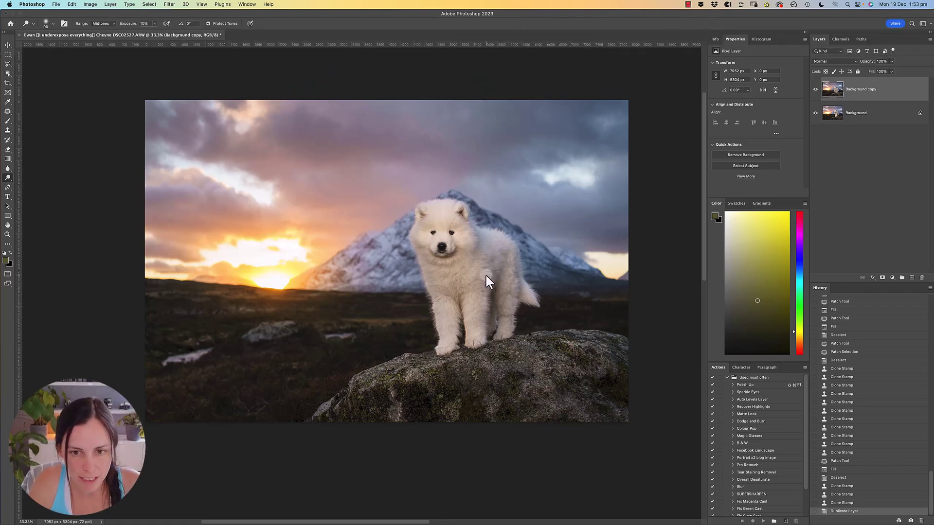
- Enlarge the Dodge brush and brighten the puppy's chest, front legs and side with midtone strokes at 10% exposure
{"action": "key", "text": "bracketright"}
{"action": "key", "text": "bracketright"}
{"action": "key", "text": "bracketright"}
{"action": "key", "text": "bracketright"}
{"action": "key", "text": "bracketright"}
{"action": "key", "text": "bracketright"}
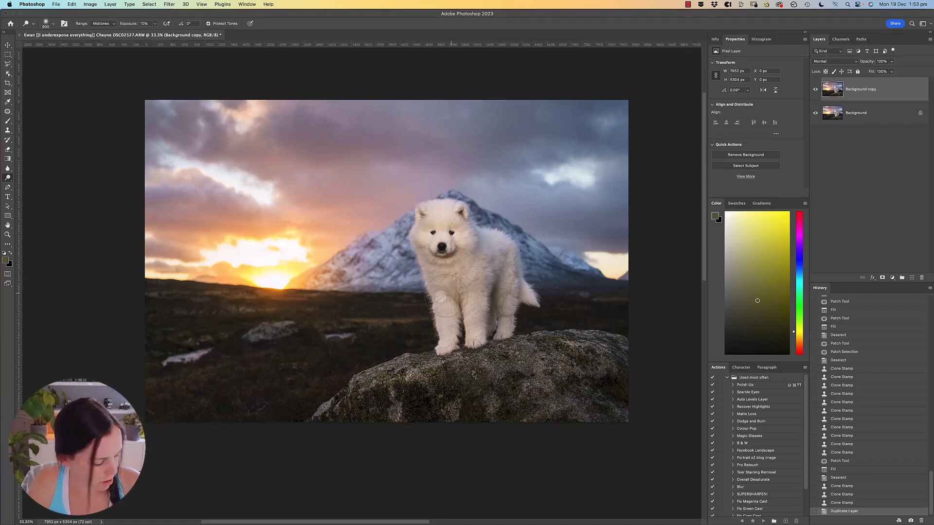
{"action": "left_click", "coordinate": [444, 279]}
{"action": "left_click_drag", "start_coordinate": [415, 277], "coordinate": [555, 250]}
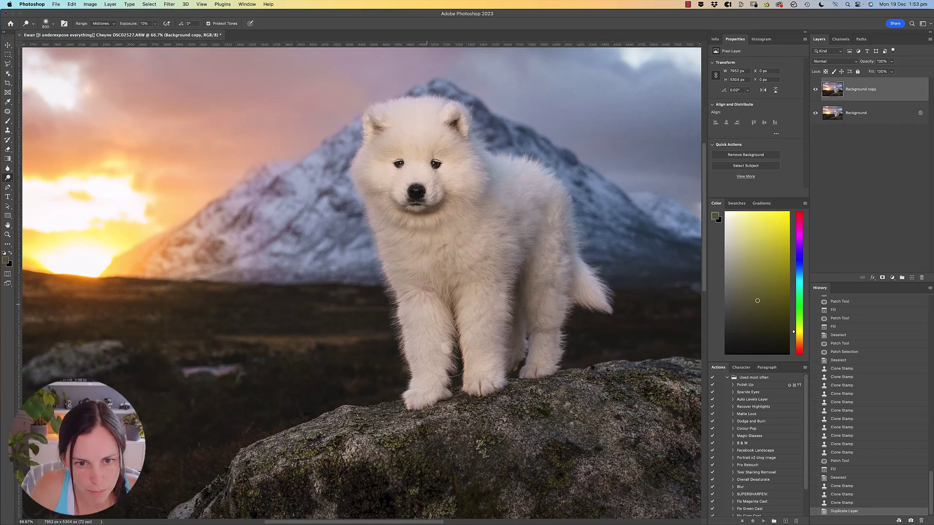
{"action": "mouse_move", "coordinate": [446, 346]}
{"action": "left_mouse_down"}
{"action": "mouse_move", "coordinate": [433, 256]}
{"action": "mouse_move", "coordinate": [479, 260]}
{"action": "mouse_move", "coordinate": [502, 239]}
{"action": "left_mouse_up"}
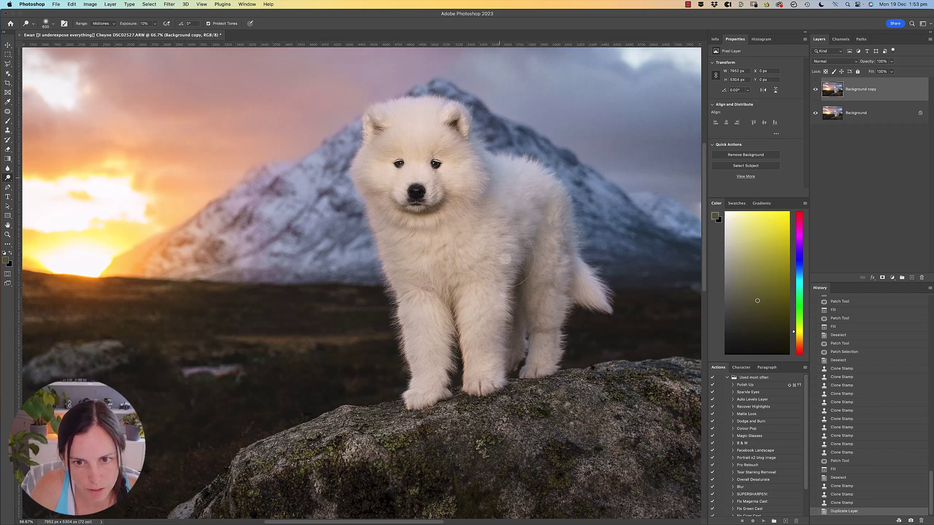
{"action": "left_click_drag", "start_coordinate": [485, 181], "coordinate": [506, 249]}
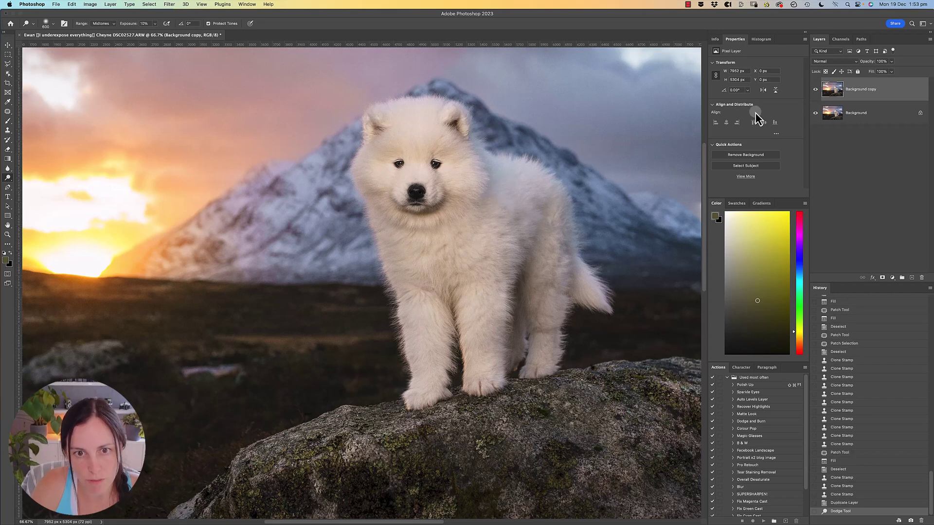
- Toggle the visibility of the Background copy layer to compare the puppy before and after dodging
{"action": "left_click", "coordinate": [815, 90]}
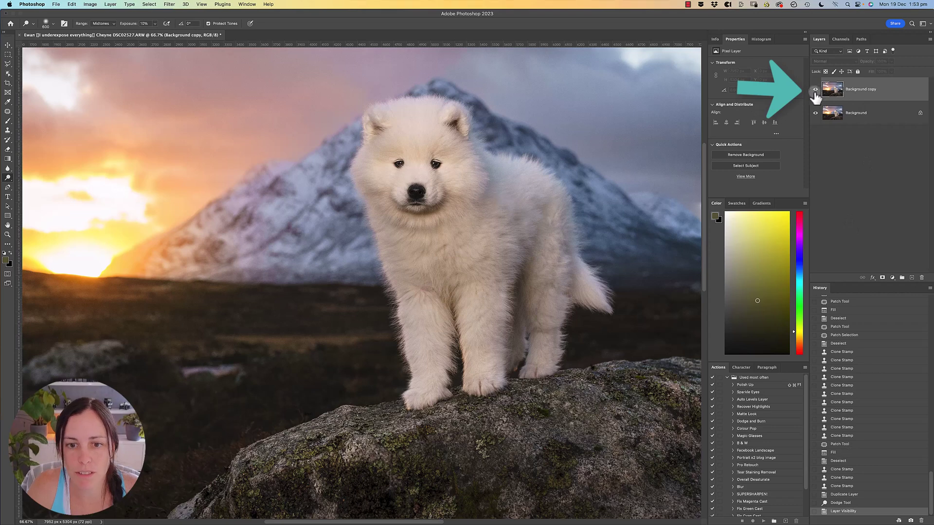
{"action": "left_click", "coordinate": [815, 93]}
{"action": "left_click", "coordinate": [816, 94]}
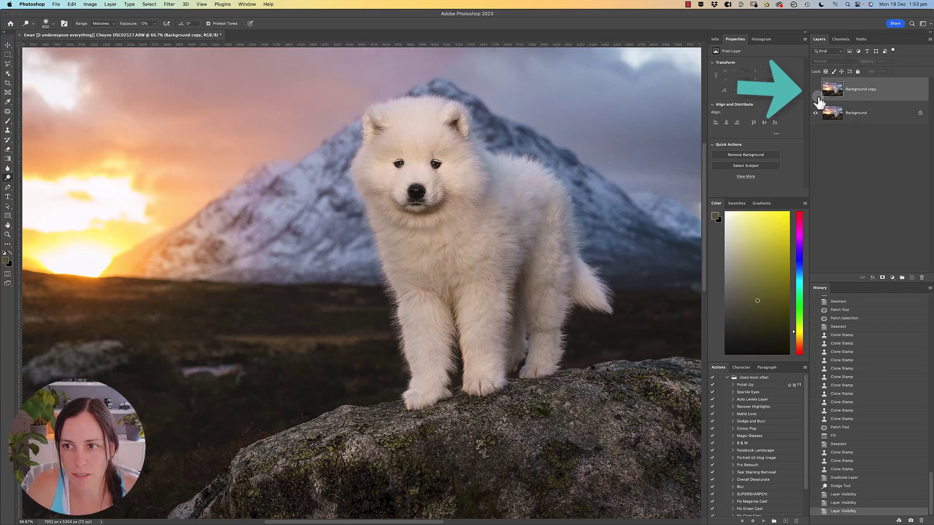
{"action": "left_click", "coordinate": [815, 91]}
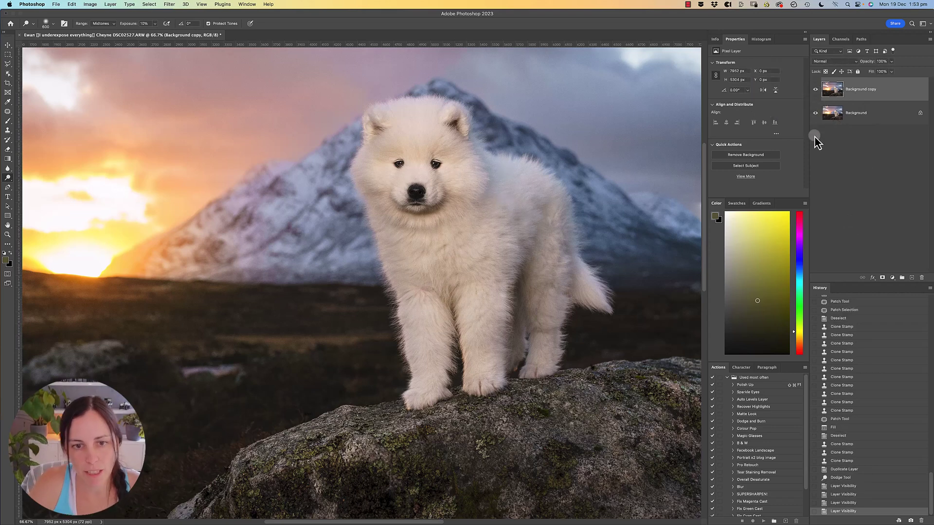
- Darken the rock, the dark foreground and the photo's outer edges using the Burn tool at 1800 px, Midtones range and 10% exposure
{"action": "left_click", "coordinate": [391, 296], "text": "alt"}
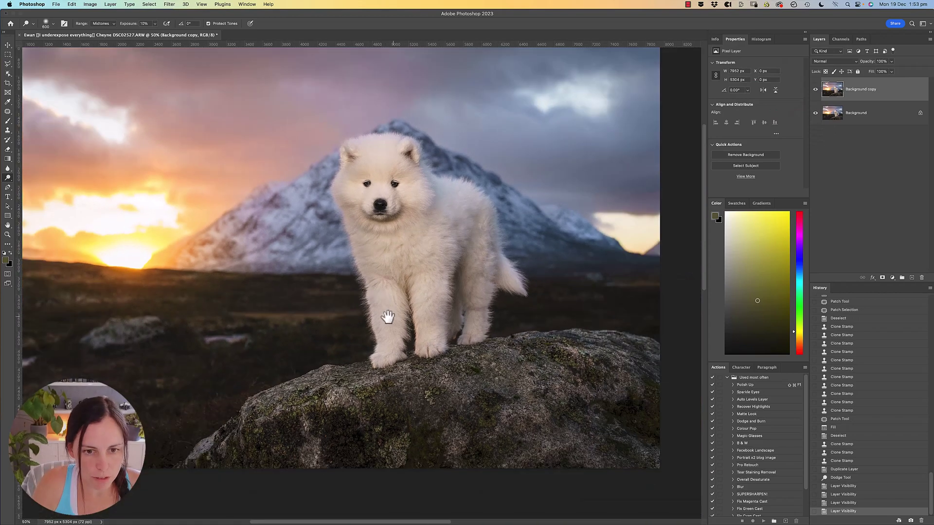
{"action": "left_click", "coordinate": [380, 280], "text": "alt"}
{"action": "left_click_drag", "start_coordinate": [380, 279], "coordinate": [437, 275]}
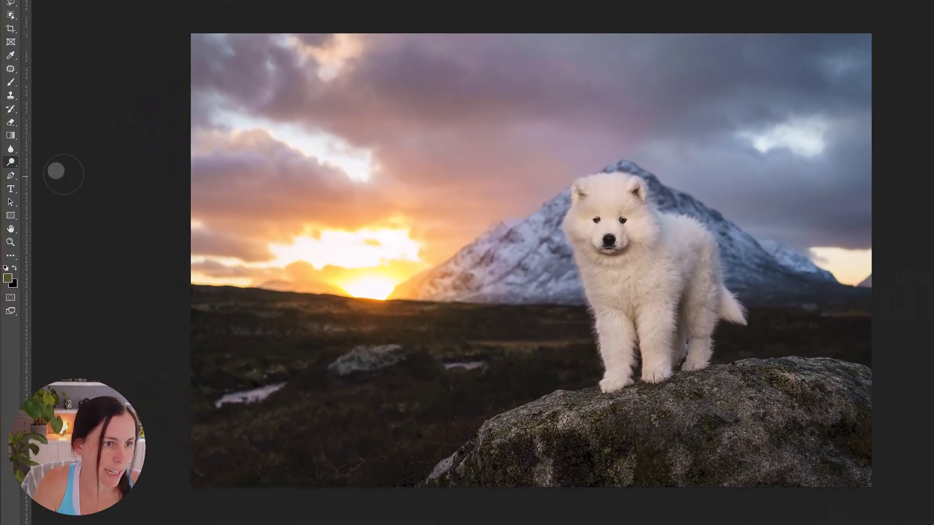
{"action": "right_click", "coordinate": [12, 162]}
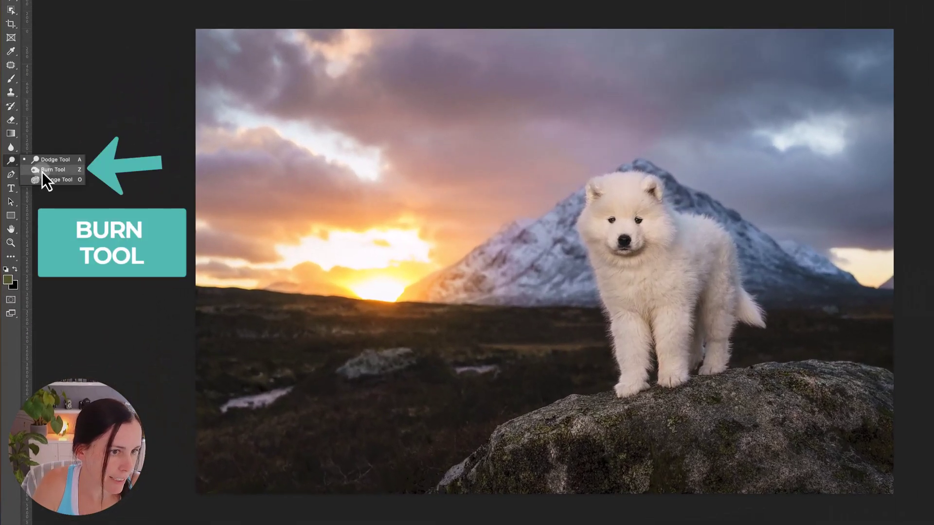
{"action": "left_click", "coordinate": [42, 171]}
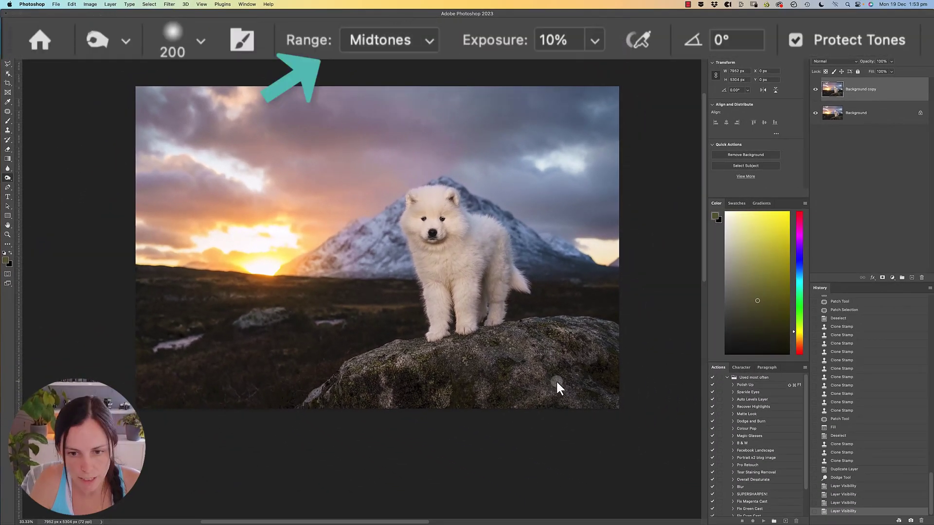
{"action": "key", "text": "bracketright"}
{"action": "key", "text": "bracketright"}
{"action": "key", "text": "bracketright"}
{"action": "key", "text": "bracketright"}
{"action": "key", "text": "bracketright"}
{"action": "key", "text": "bracketright"}
{"action": "key", "text": "bracketright"}
{"action": "key", "text": "bracketright"}
{"action": "key", "text": "bracketright"}
{"action": "key", "text": "bracketright"}
{"action": "key", "text": "bracketright"}
{"action": "key", "text": "bracketright"}
{"action": "key", "text": "bracketright"}
{"action": "key", "text": "bracketright"}
{"action": "key", "text": "bracketright"}
{"action": "key", "text": "bracketright"}
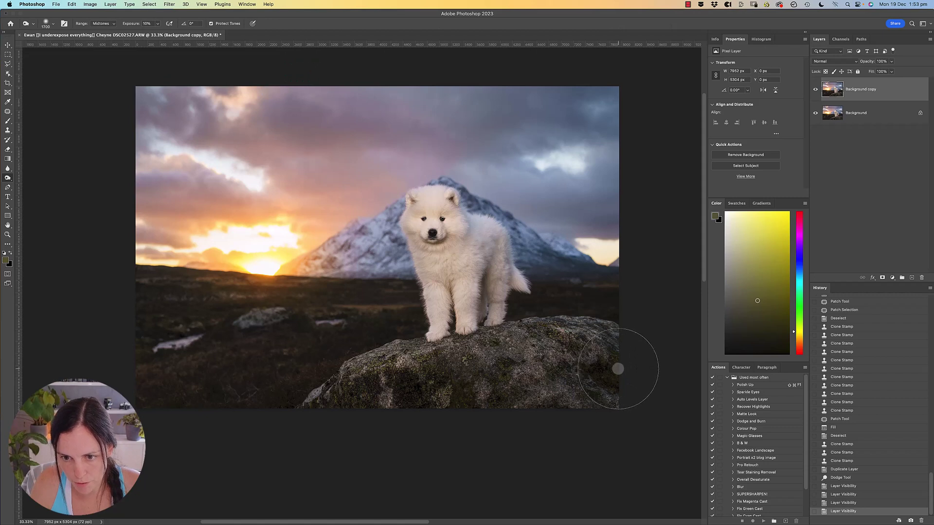
{"action": "key", "text": "bracketright"}
{"action": "mouse_move", "coordinate": [619, 371]}
{"action": "left_mouse_down"}
{"action": "mouse_move", "coordinate": [329, 429]}
{"action": "mouse_move", "coordinate": [394, 407]}
{"action": "mouse_move", "coordinate": [362, 414]}
{"action": "mouse_move", "coordinate": [601, 381]}
{"action": "mouse_move", "coordinate": [517, 358]}
{"action": "mouse_move", "coordinate": [630, 276]}
{"action": "mouse_move", "coordinate": [565, 379]}
{"action": "mouse_move", "coordinate": [647, 398]}
{"action": "mouse_move", "coordinate": [478, 442]}
{"action": "mouse_move", "coordinate": [675, 402]}
{"action": "mouse_move", "coordinate": [507, 439]}
{"action": "mouse_move", "coordinate": [610, 428]}
{"action": "mouse_move", "coordinate": [517, 438]}
{"action": "mouse_move", "coordinate": [601, 410]}
{"action": "mouse_move", "coordinate": [482, 441]}
{"action": "mouse_move", "coordinate": [666, 395]}
{"action": "mouse_move", "coordinate": [240, 491]}
{"action": "left_mouse_up"}
{"action": "mouse_move", "coordinate": [305, 389]}
{"action": "left_mouse_down"}
{"action": "mouse_move", "coordinate": [190, 409]}
{"action": "mouse_move", "coordinate": [241, 425]}
{"action": "mouse_move", "coordinate": [94, 360]}
{"action": "mouse_move", "coordinate": [78, 305]}
{"action": "left_mouse_up"}
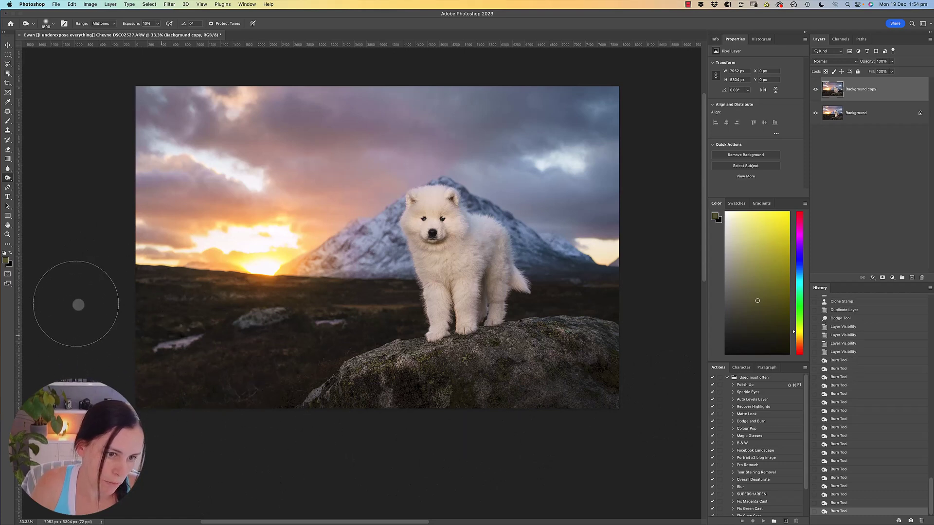
{"action": "mouse_move", "coordinate": [546, 395]}
{"action": "left_mouse_down"}
{"action": "mouse_move", "coordinate": [538, 377]}
{"action": "mouse_move", "coordinate": [588, 364]}
{"action": "left_mouse_up"}
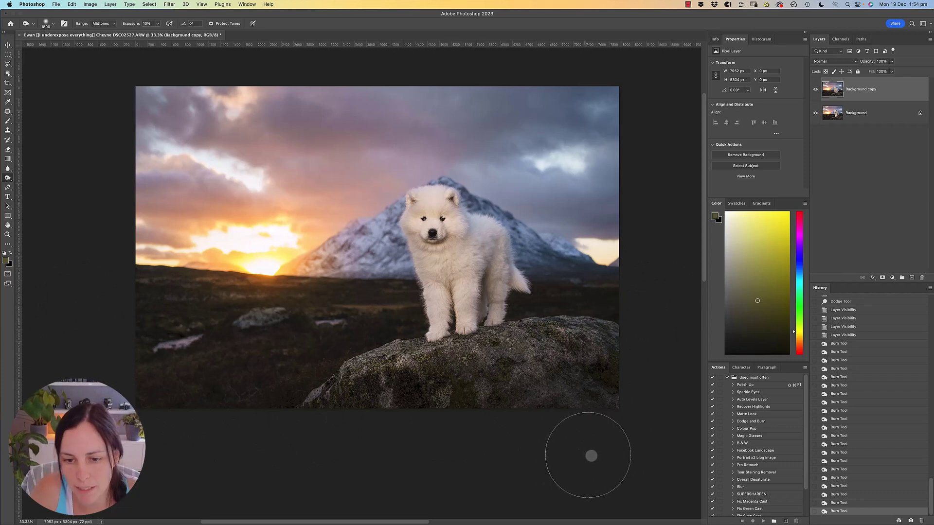
- Compare the photo with and without the Background copy layer and flatten the image
{"action": "left_click", "coordinate": [816, 89]}
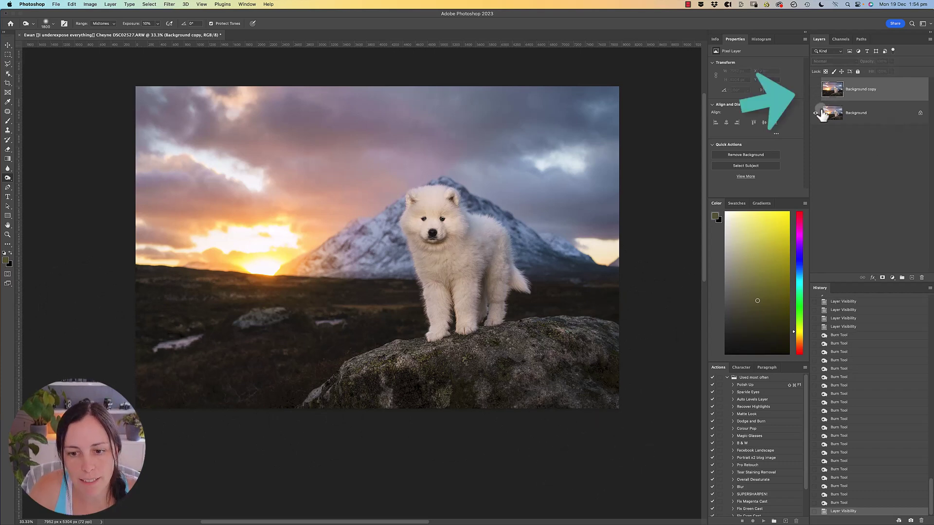
{"action": "left_click", "coordinate": [816, 89]}
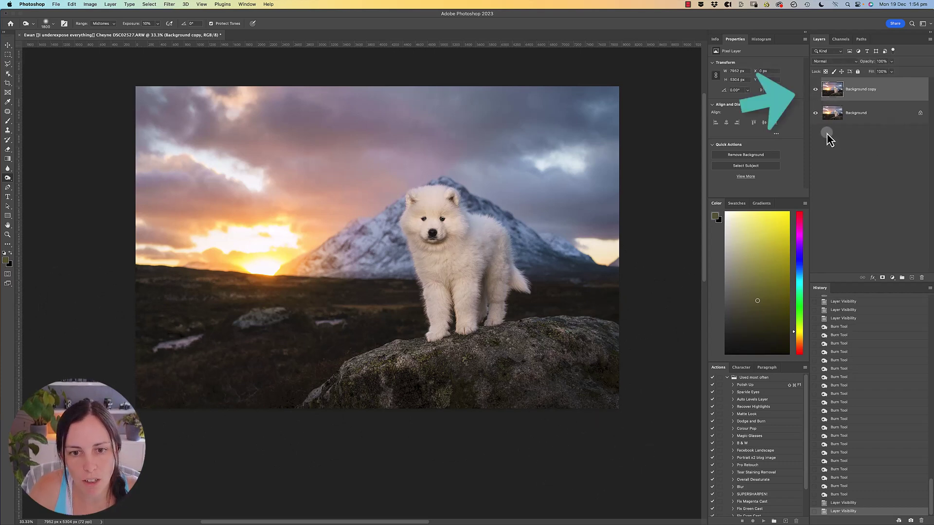
{"action": "left_click", "coordinate": [815, 90]}
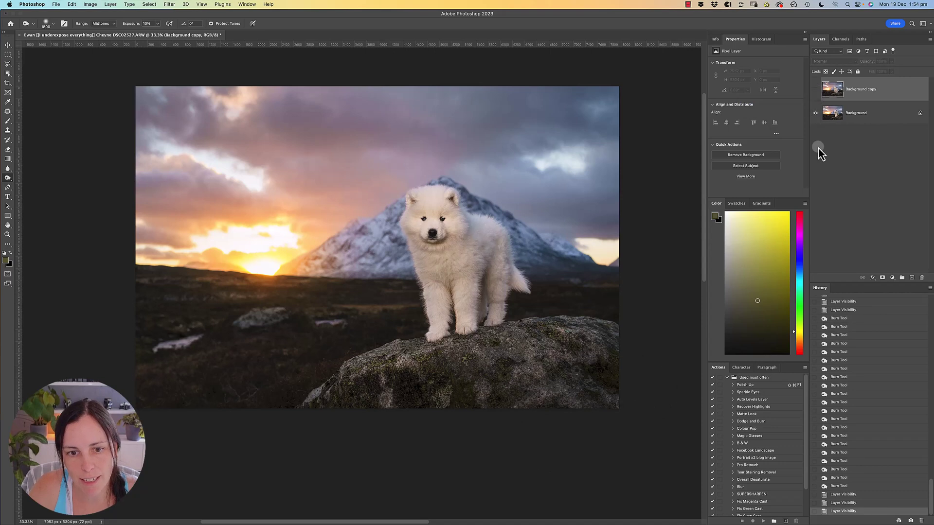
{"action": "left_click", "coordinate": [815, 90]}
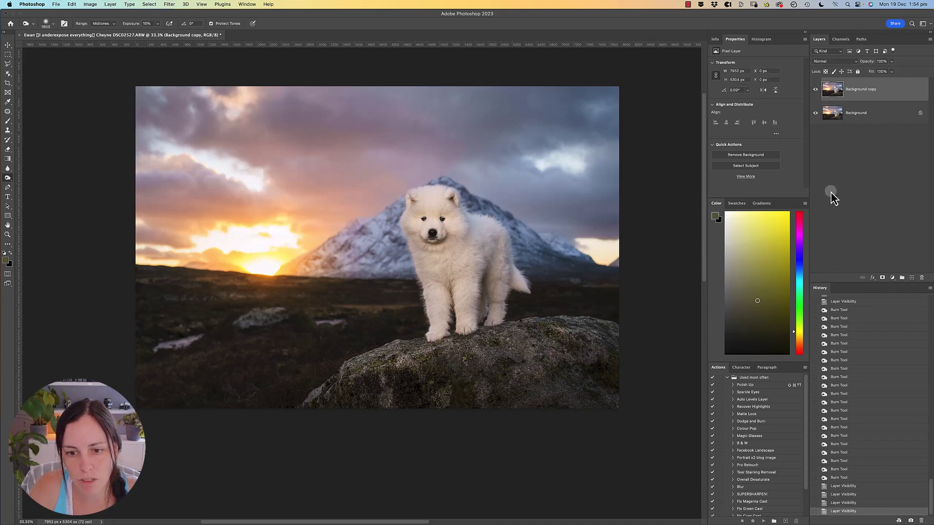
{"action": "left_click", "coordinate": [815, 90]}
{"action": "left_click", "coordinate": [815, 90]}
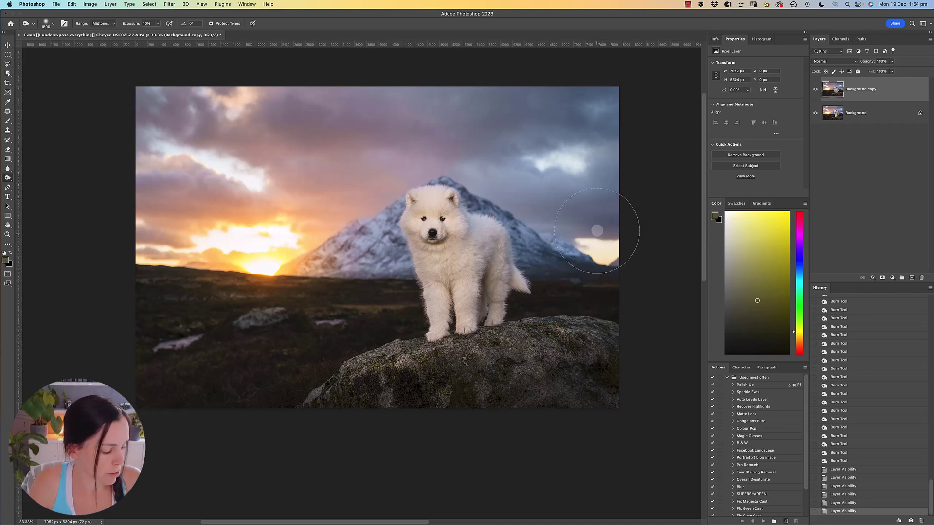
{"action": "key", "text": "super+shift+e"}
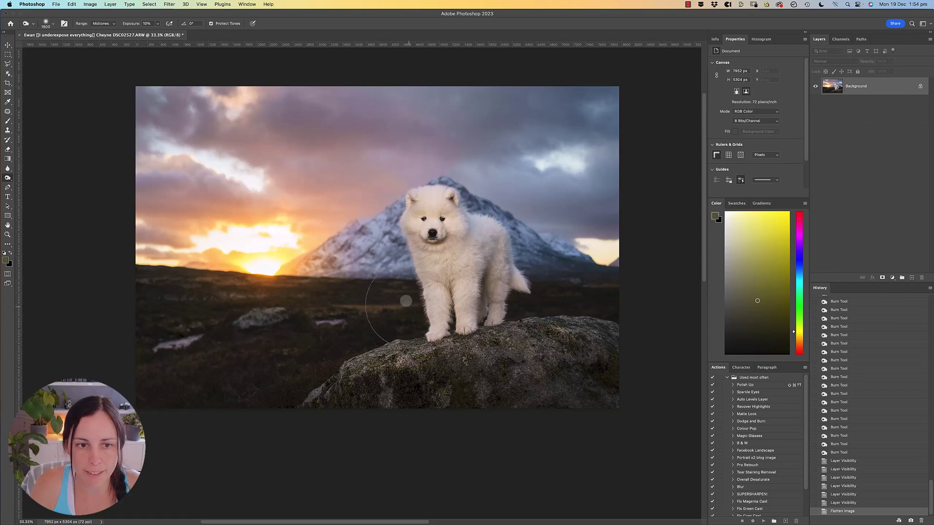
- Start a crop, swap its 2:3 ratio to landscape and rotate the photo slightly counterclockwise to level the horizon
{"action": "left_click", "coordinate": [7, 46]}
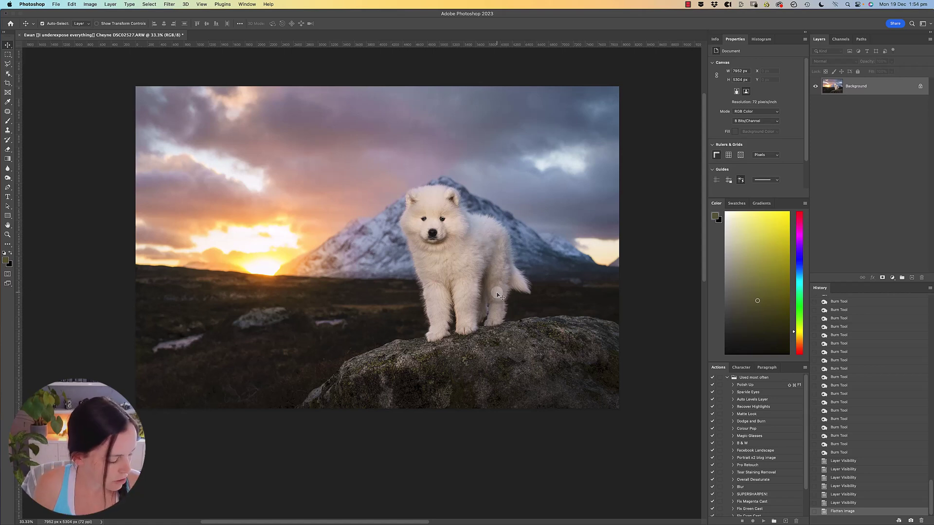
{"action": "key", "text": "c"}
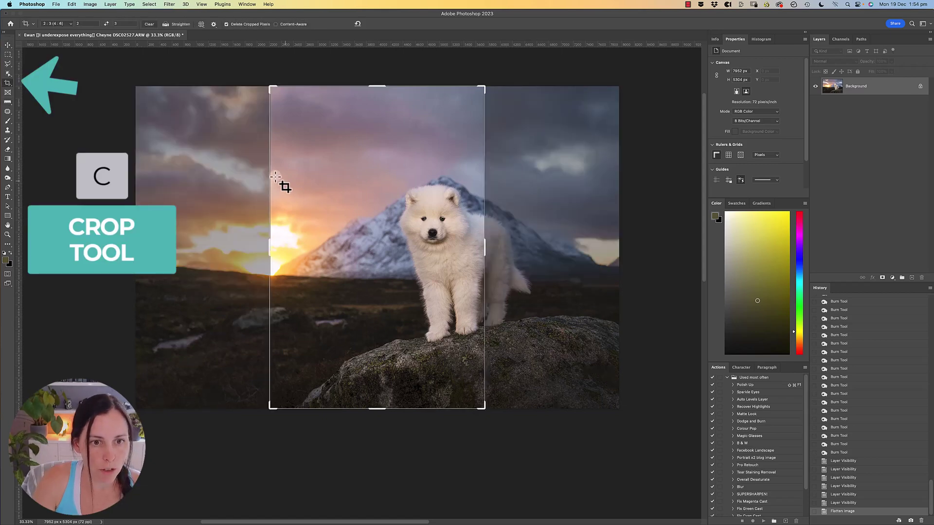
{"action": "left_click", "coordinate": [302, 146]}
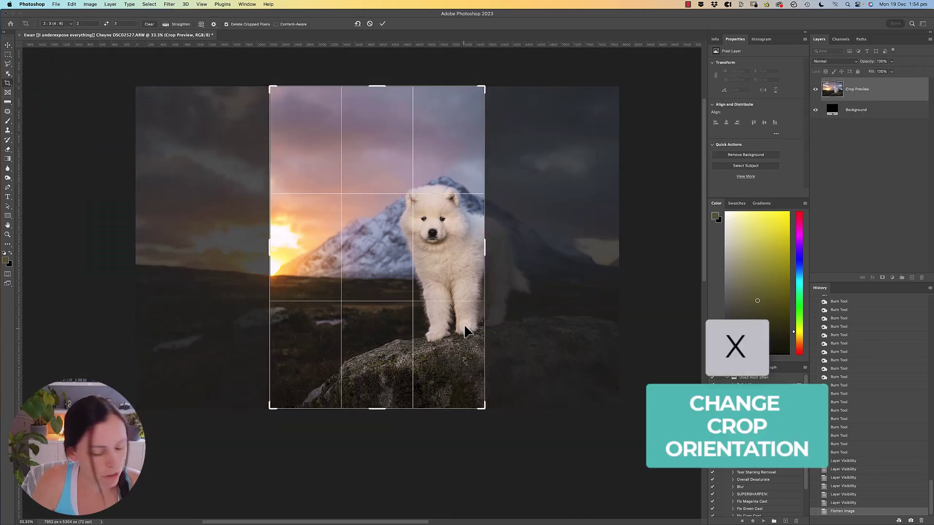
{"action": "key", "text": "x"}
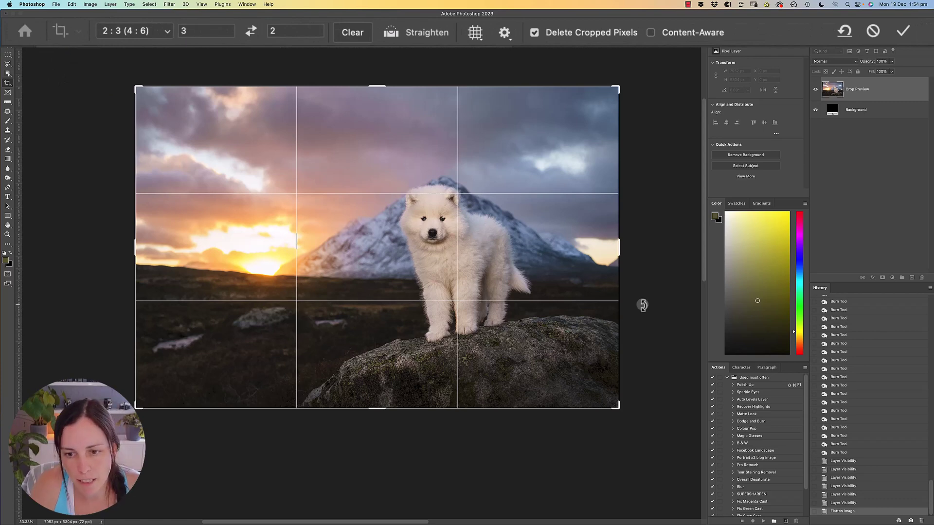
{"action": "left_click_drag", "start_coordinate": [642, 303], "coordinate": [644, 282]}
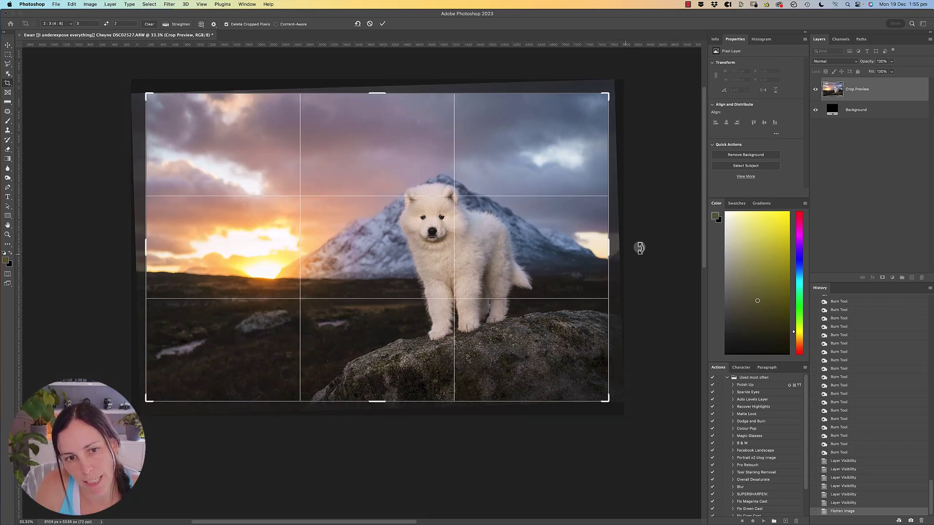
- Expand the crop frame slightly, turn on Content-Aware to fill the empty corners and apply the crop
{"action": "left_click_drag", "start_coordinate": [146, 247], "coordinate": [142, 247]}
{"action": "left_click_drag", "start_coordinate": [142, 402], "coordinate": [140, 403]}
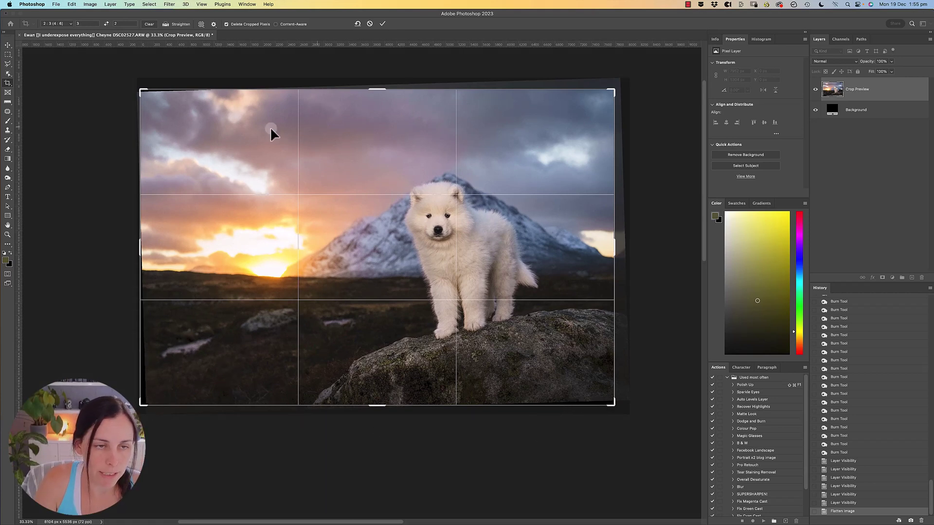
{"action": "left_click", "coordinate": [712, 35]}
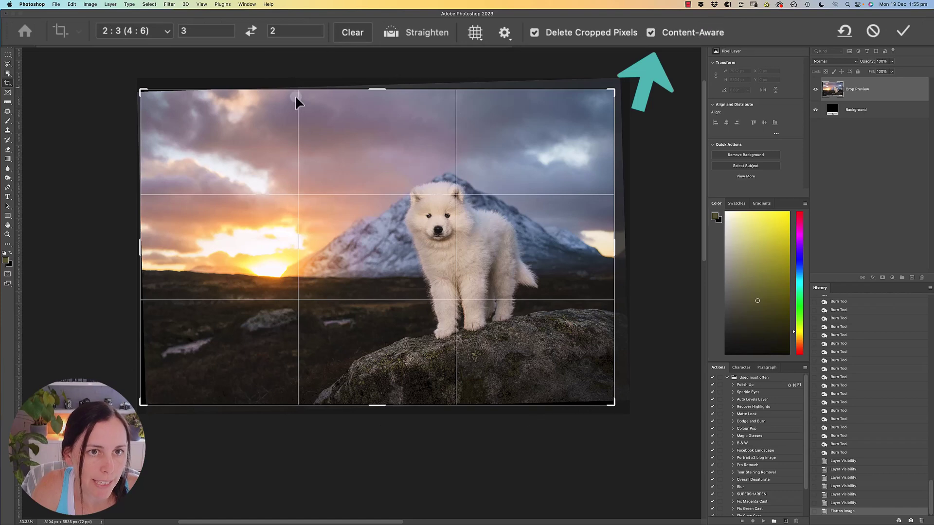
{"action": "key", "text": "Return"}
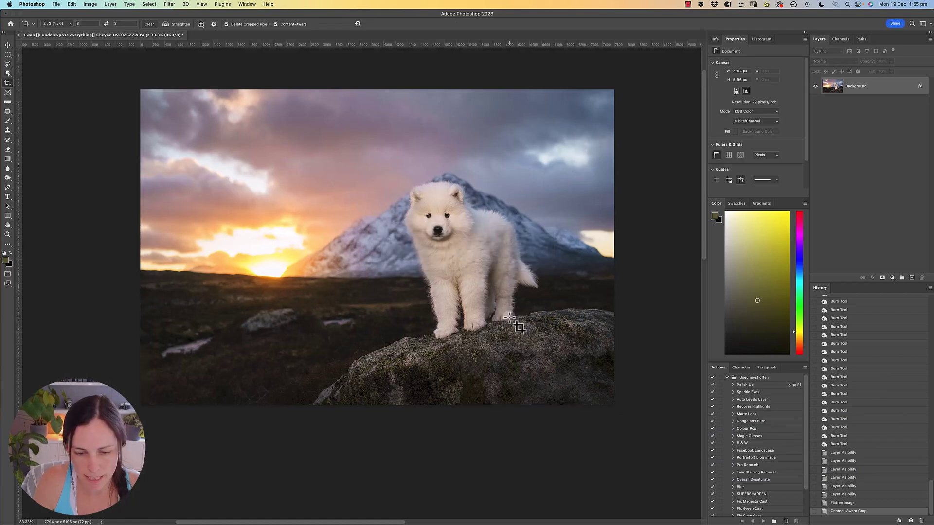
- Select a flaw near the rock's lower-right corner with the Patch tool, replace it with a Content-Aware fill and deselect
{"action": "left_click", "coordinate": [567, 389], "text": "super"}
{"action": "left_click_drag", "start_coordinate": [457, 358], "coordinate": [389, 338]}
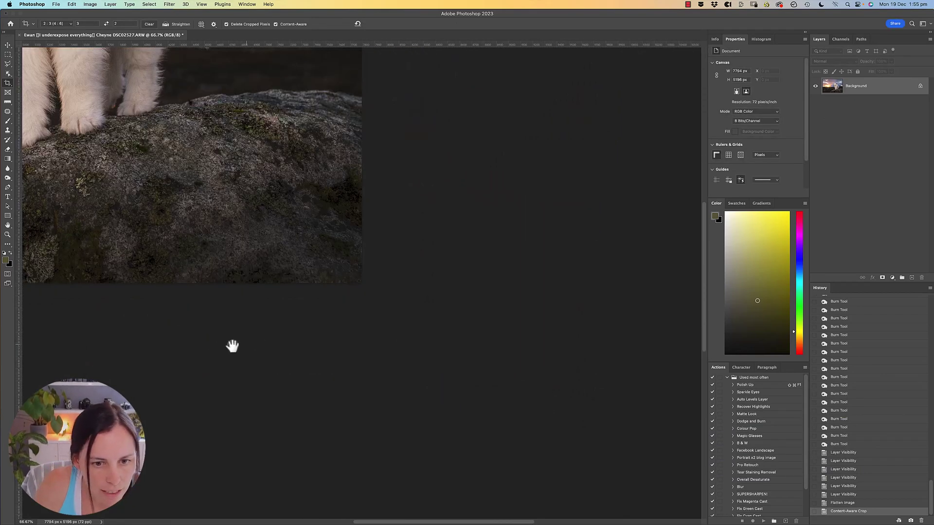
{"action": "left_click", "coordinate": [305, 303], "text": "super"}
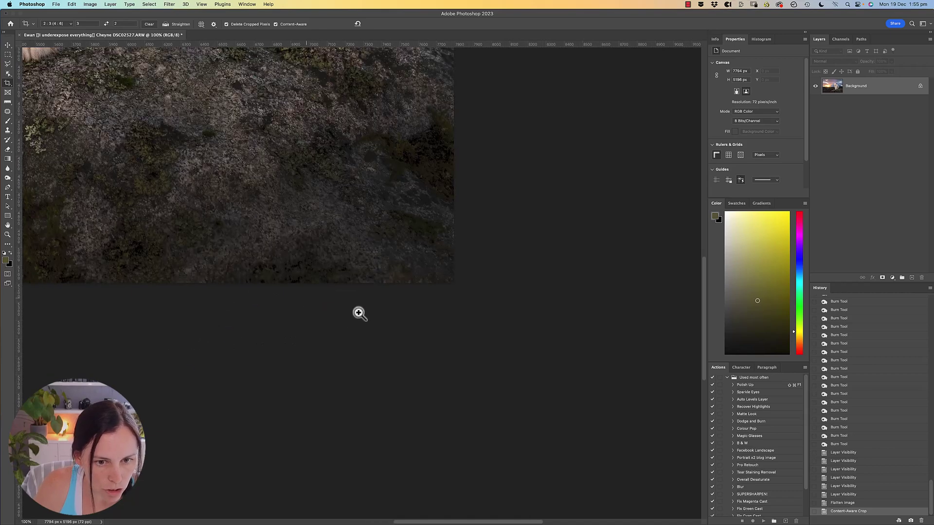
{"action": "left_click", "coordinate": [401, 294], "text": "super"}
{"action": "key", "text": "l"}
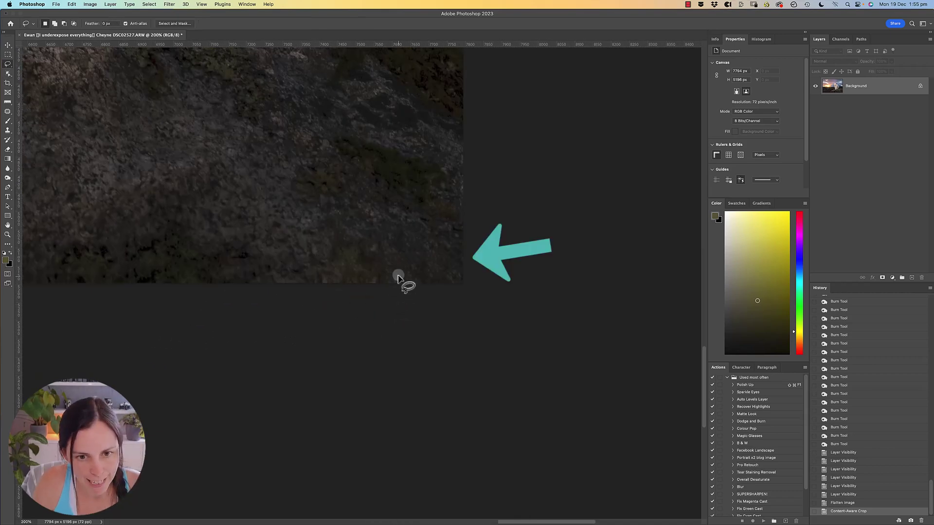
{"action": "key", "text": "j"}
{"action": "mouse_move", "coordinate": [395, 268]}
{"action": "left_mouse_down"}
{"action": "mouse_move", "coordinate": [387, 275]}
{"action": "mouse_move", "coordinate": [399, 291]}
{"action": "left_mouse_up"}
{"action": "key", "text": "shift+BackSpace"}
{"action": "key", "text": "Return"}
{"action": "key", "text": "super+d"}
- Select the adjoining flaw just up and left of that patch, fill it with Content-Aware and deselect
{"action": "left_click_drag", "start_coordinate": [366, 256], "coordinate": [364, 252]}
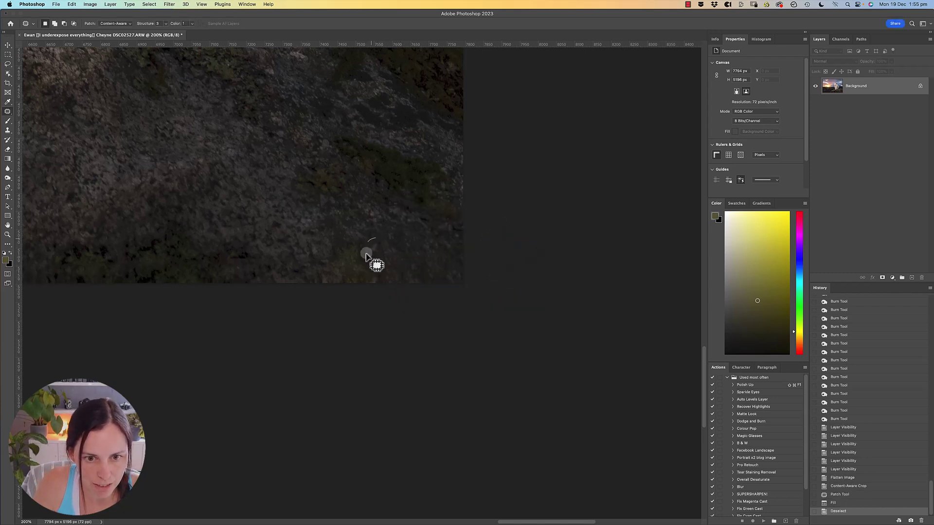
{"action": "key", "text": "shift+BackSpace"}
{"action": "key", "text": "Return"}
{"action": "key", "text": "super+d"}
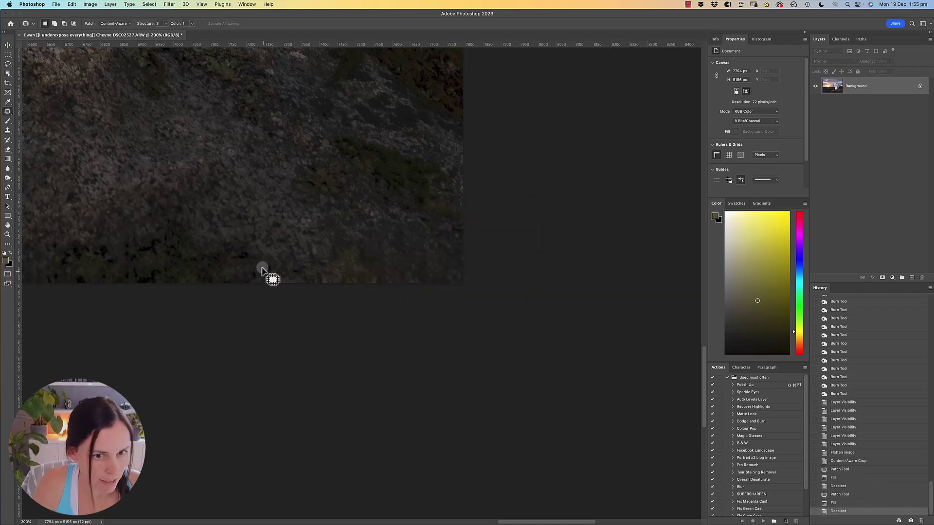
- Patch another spot farther left along the rock's lower edge with nearby texture, deselect and check the whole rock
{"action": "mouse_move", "coordinate": [267, 262]}
{"action": "left_mouse_down"}
{"action": "mouse_move", "coordinate": [275, 275]}
{"action": "mouse_move", "coordinate": [274, 266]}
{"action": "left_mouse_up"}
{"action": "left_click_drag", "start_coordinate": [272, 271], "coordinate": [280, 250]}
{"action": "key", "text": "super+d"}
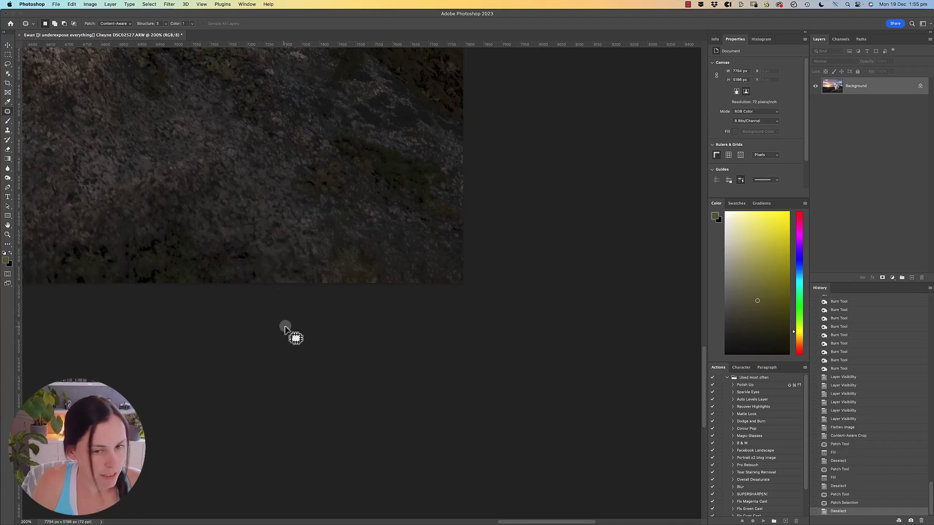
{"action": "key", "text": "super+minus"}
{"action": "key", "text": "super+minus"}
{"action": "key", "text": "super+minus"}
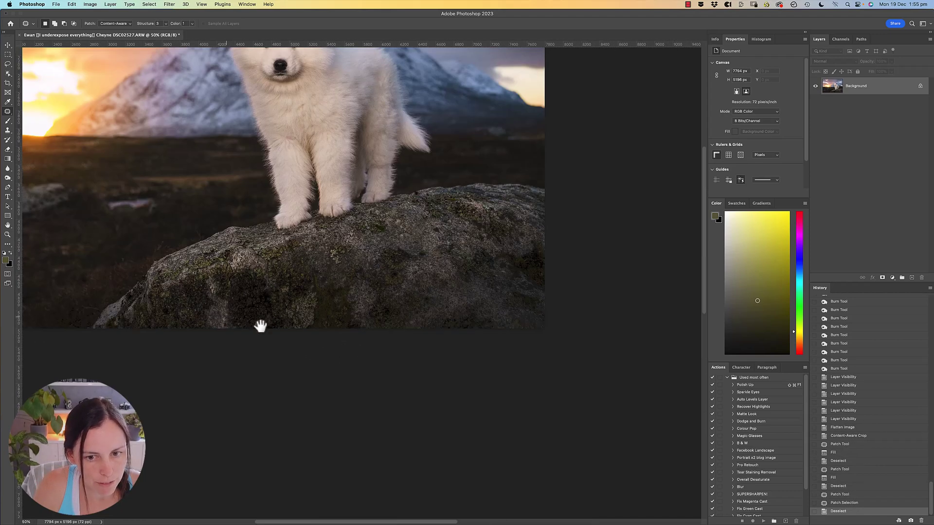
- Check the patched rock and the whole photo for remaining flaws
{"action": "left_click_drag", "start_coordinate": [259, 323], "coordinate": [512, 343]}
{"action": "left_click_drag", "start_coordinate": [275, 240], "coordinate": [260, 417]}
{"action": "key", "text": "super+minus"}
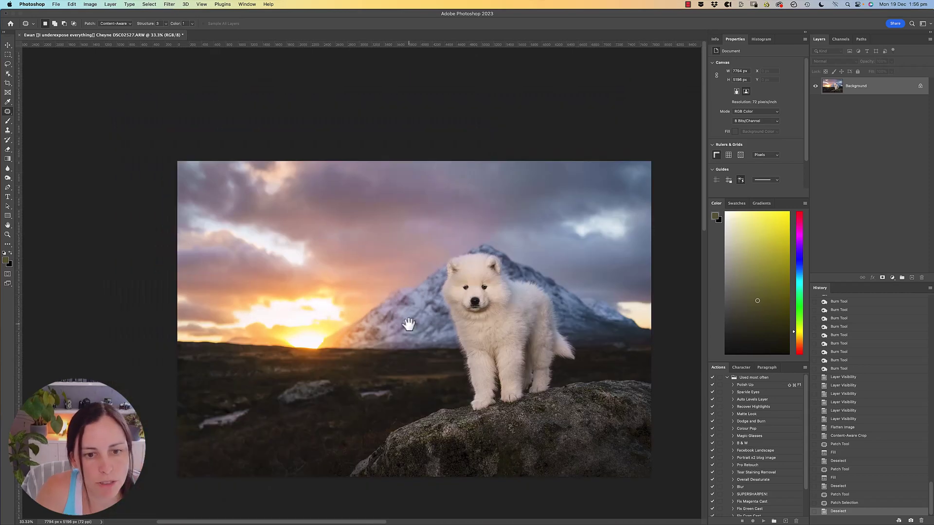
{"action": "left_click_drag", "start_coordinate": [408, 322], "coordinate": [352, 255]}
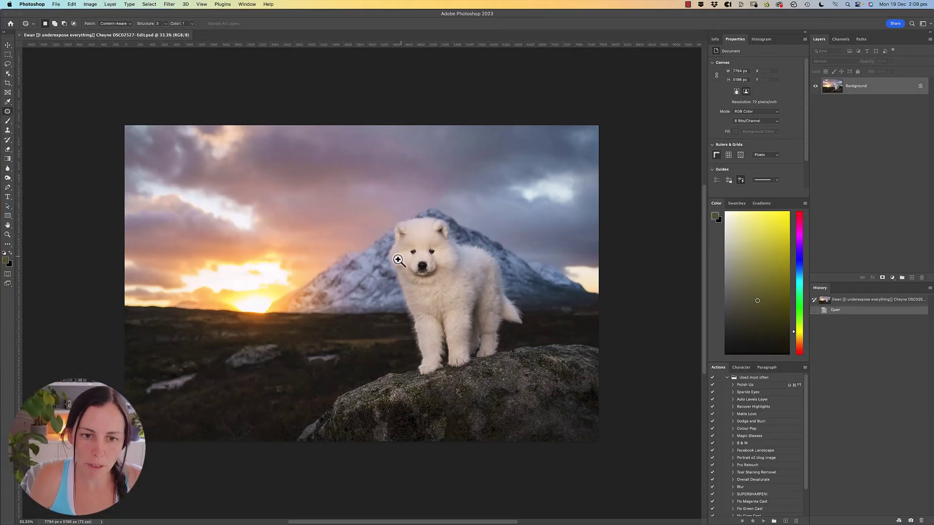
- Duplicate the Background layer and open the copy in the Topaz DeNoise AI filter
{"action": "left_click", "coordinate": [398, 281], "text": "super"}
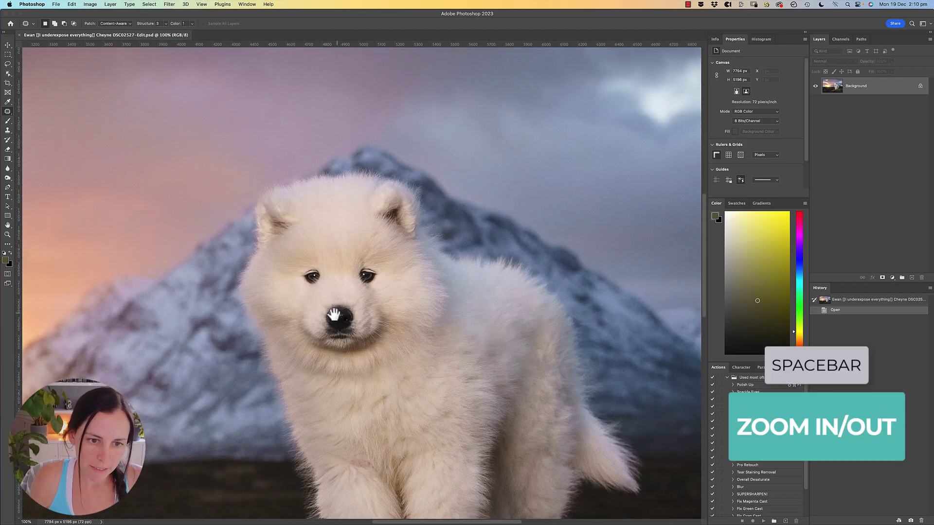
{"action": "left_click", "coordinate": [334, 316], "text": "super"}
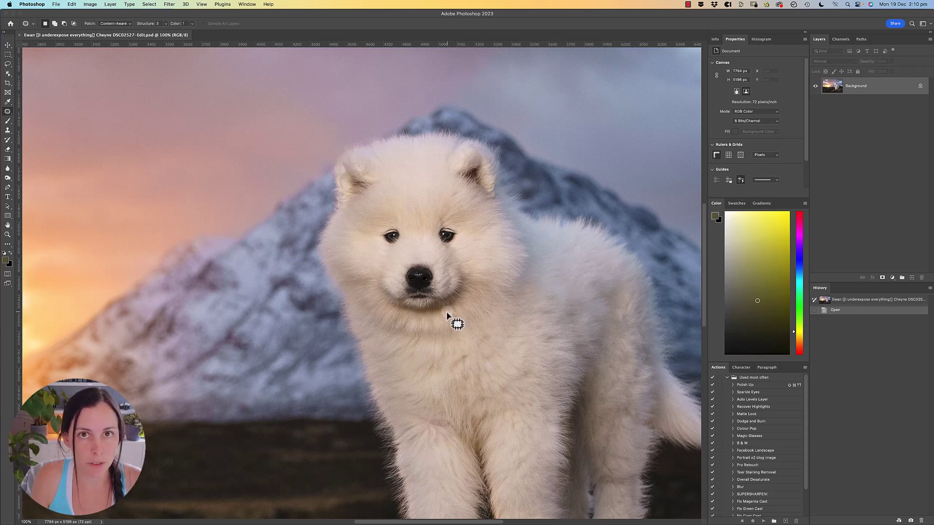
{"action": "left_click_drag", "start_coordinate": [808, 86], "coordinate": [797, 86]}
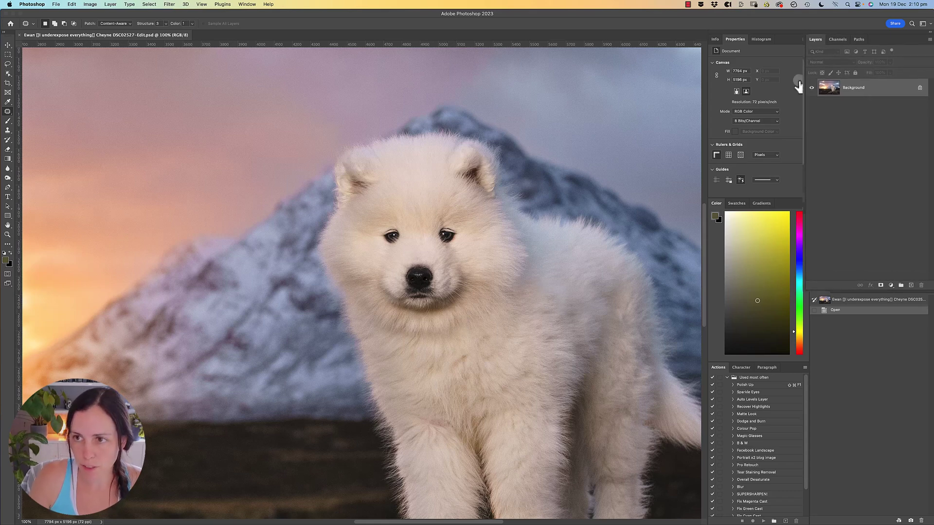
{"action": "left_click_drag", "start_coordinate": [856, 88], "coordinate": [911, 287]}
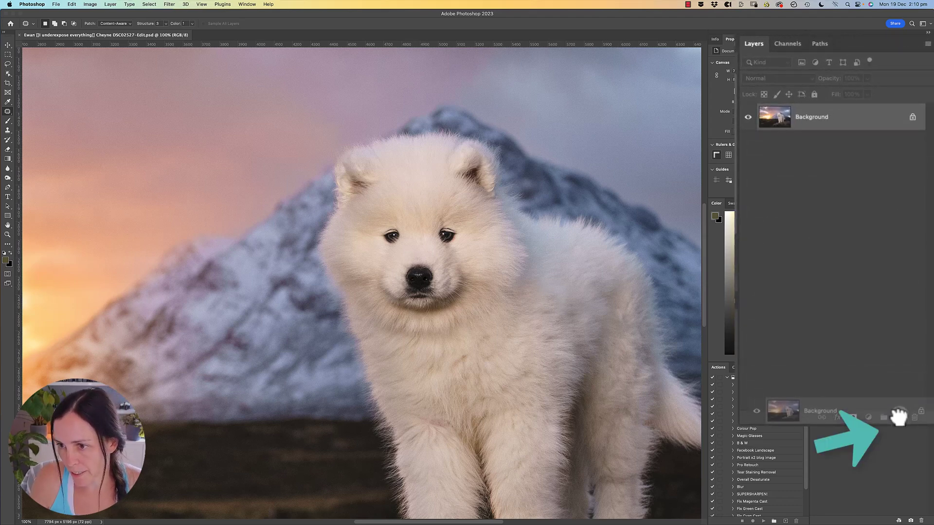
{"action": "left_click_drag", "start_coordinate": [899, 415], "coordinate": [898, 417]}
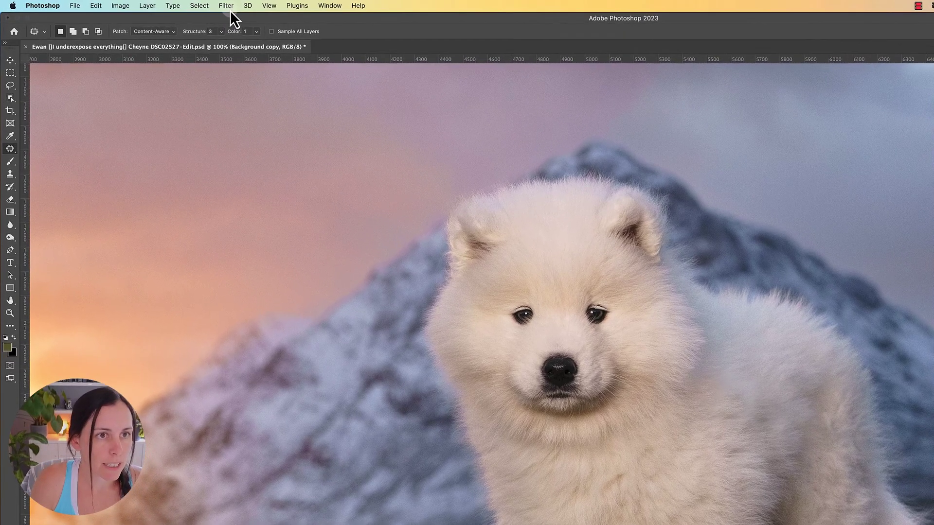
{"action": "left_click", "coordinate": [226, 6]}
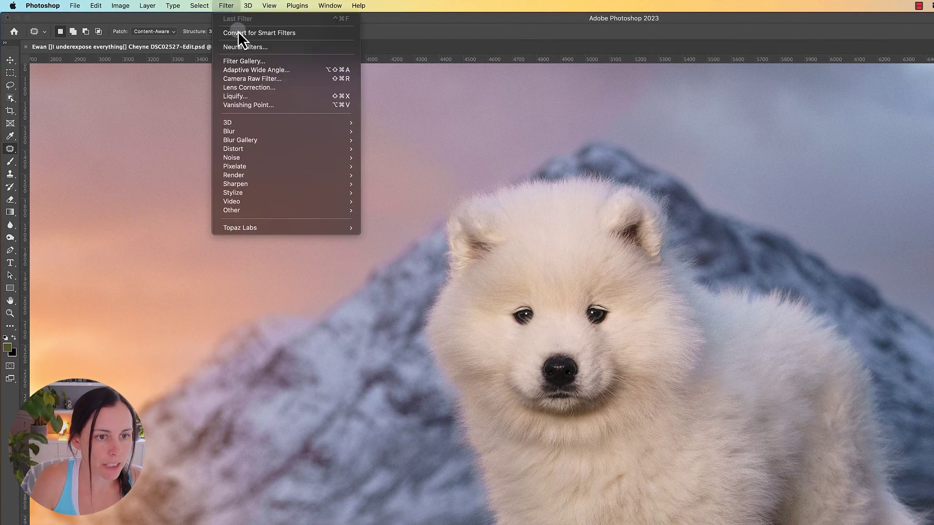
{"action": "mouse_move", "coordinate": [309, 227]}
{"action": "left_click", "coordinate": [412, 229]}
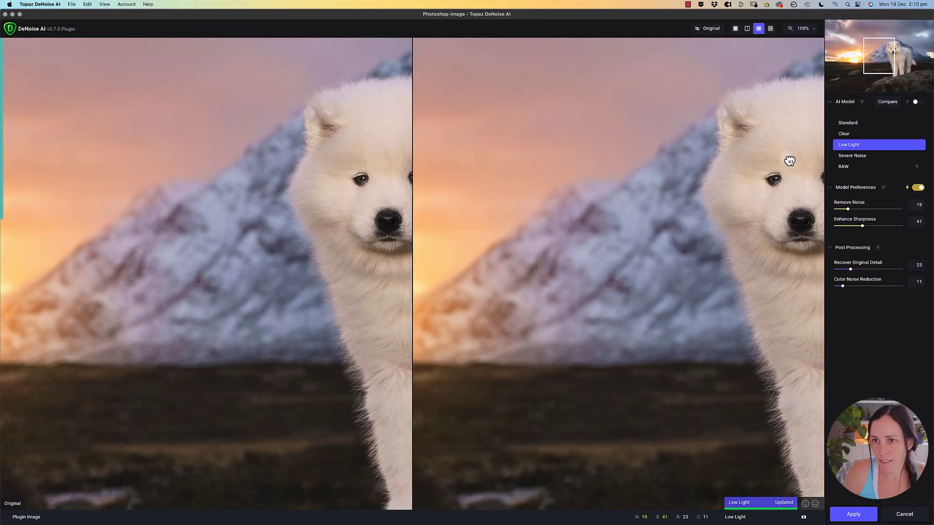
- Check the Low Light noise reduction preview around the puppy and background, and apply it to the duplicated layer
{"action": "left_click_drag", "start_coordinate": [790, 159], "coordinate": [425, 202]}
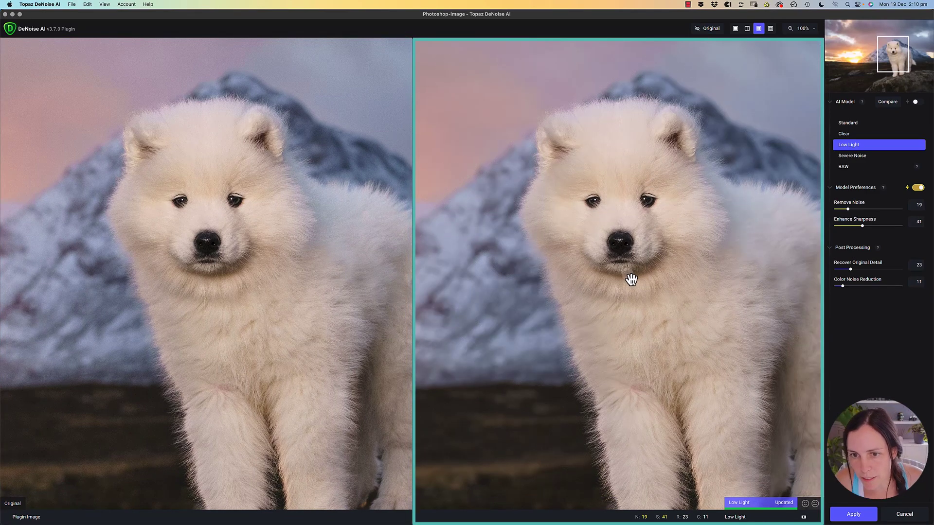
{"action": "left_click_drag", "start_coordinate": [652, 239], "coordinate": [619, 263]}
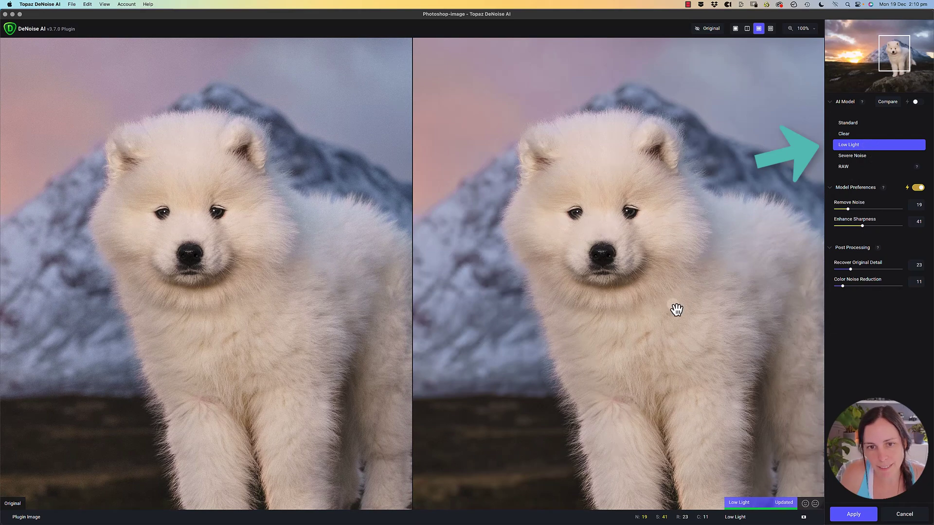
{"action": "left_click_drag", "start_coordinate": [567, 334], "coordinate": [720, 244]}
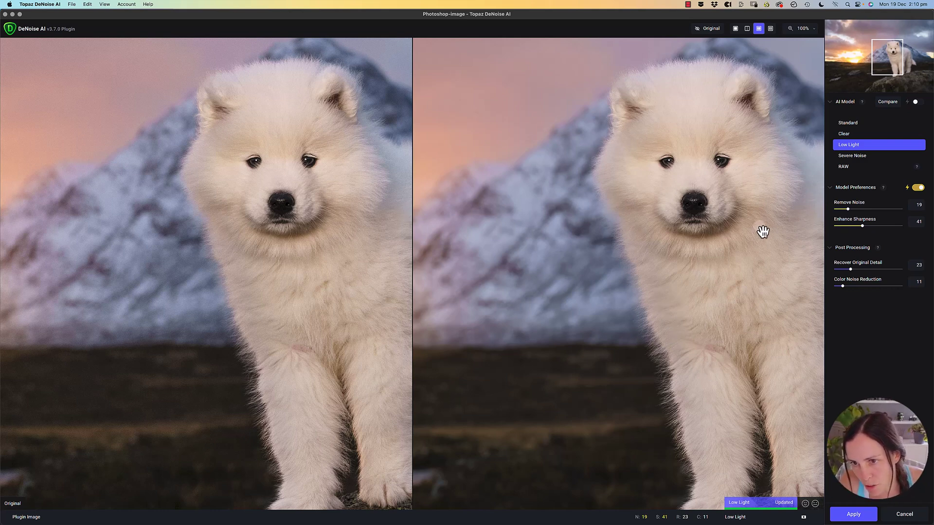
{"action": "left_click_drag", "start_coordinate": [761, 231], "coordinate": [573, 298]}
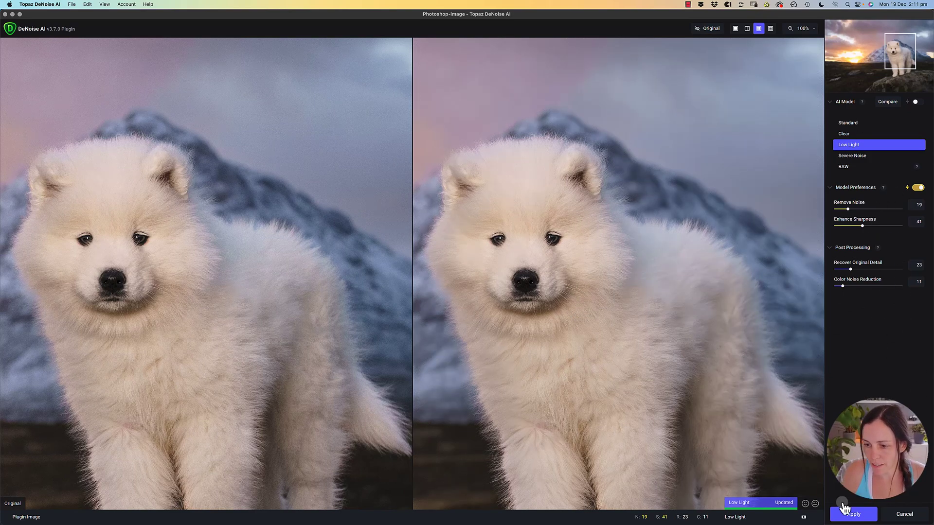
{"action": "left_click", "coordinate": [853, 515]}
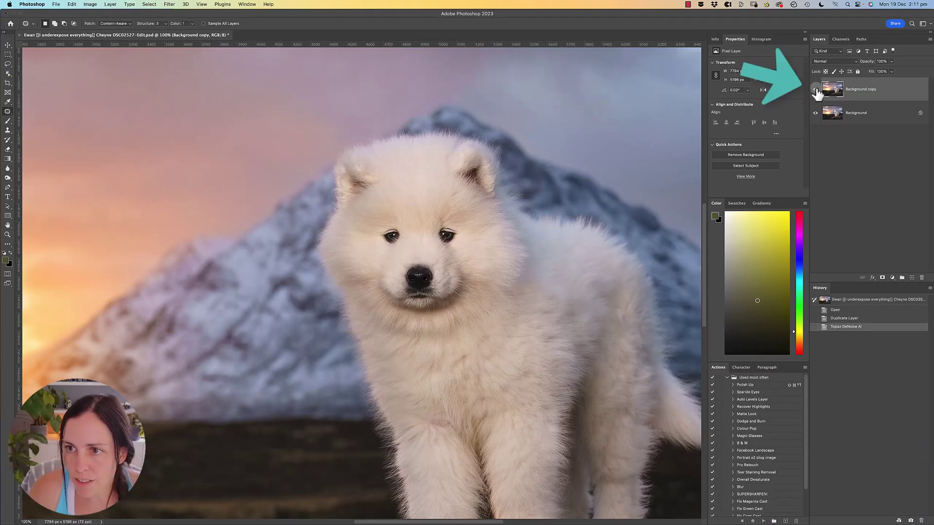
- Compare the photo with and without the denoised layer and inspect the sun, mountain and puppy at 100%
{"action": "left_click", "coordinate": [815, 91]}
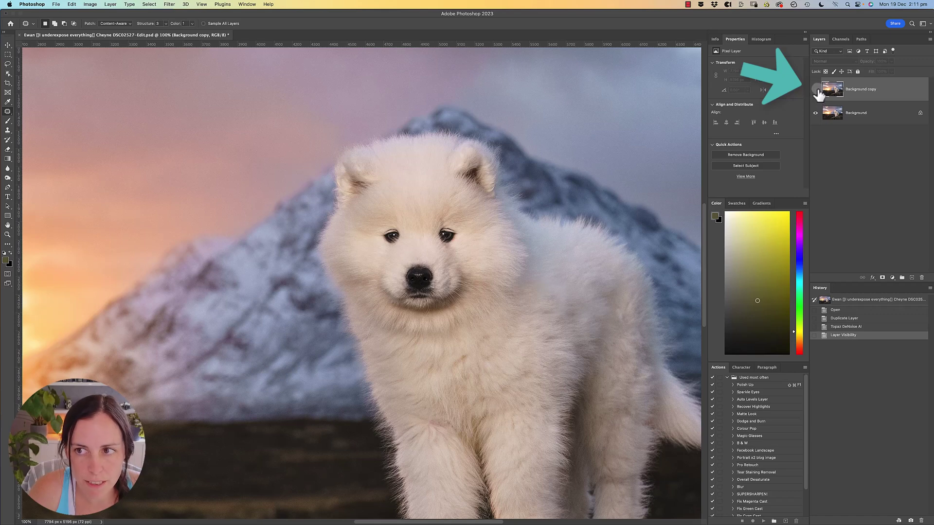
{"action": "left_click", "coordinate": [815, 90]}
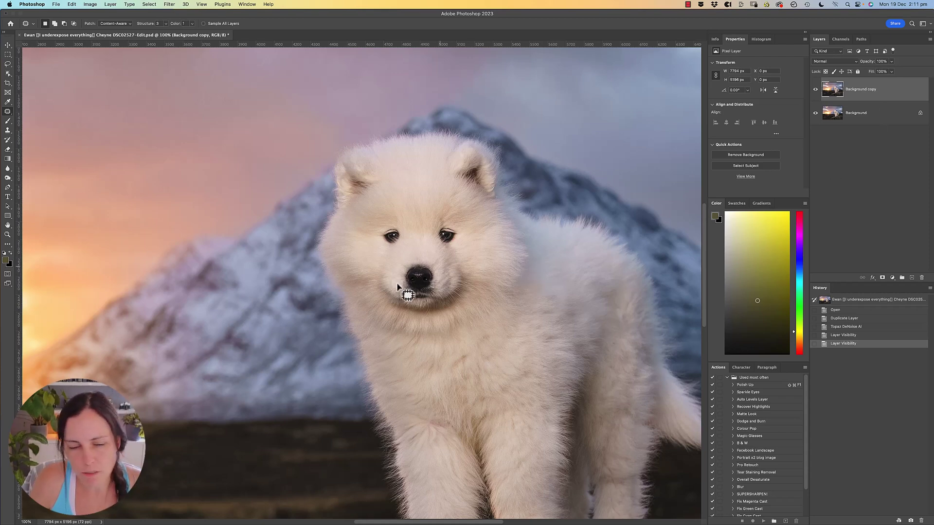
{"action": "left_click_drag", "start_coordinate": [223, 340], "coordinate": [553, 194]}
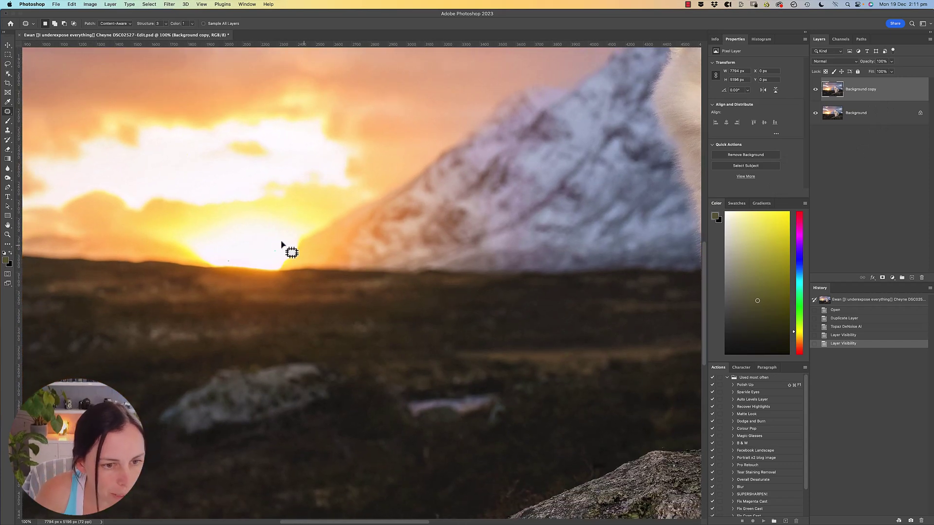
{"action": "left_click_drag", "start_coordinate": [273, 198], "coordinate": [457, 307]}
{"action": "left_click_drag", "start_coordinate": [582, 310], "coordinate": [77, 281]}
{"action": "left_click_drag", "start_coordinate": [489, 208], "coordinate": [425, 271]}
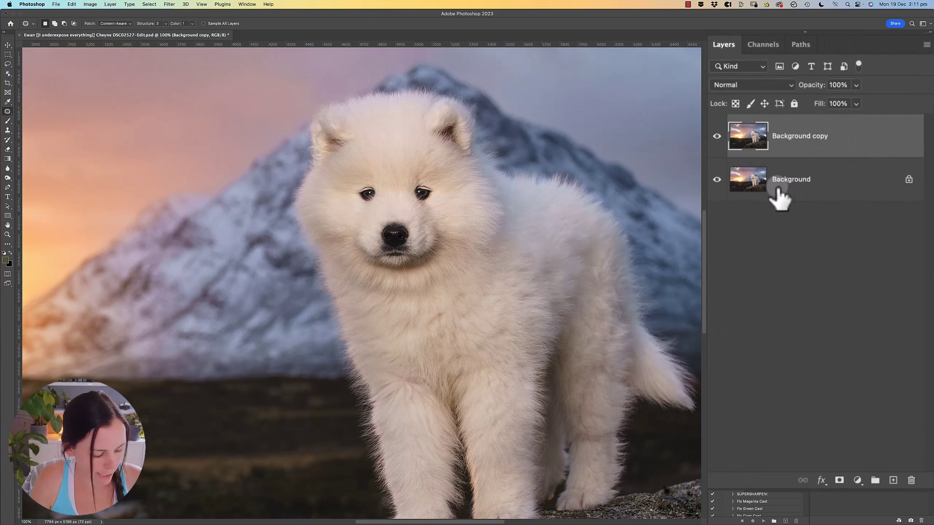
- Set the denoised layer's opacity to 70% and compare the puppy with the layer hidden and shown
{"action": "key", "text": "v"}
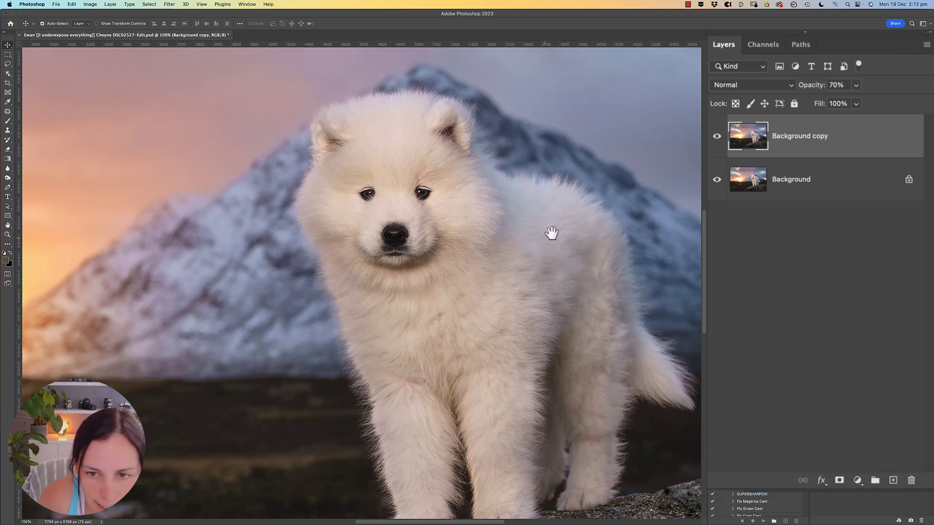
{"action": "left_click_drag", "start_coordinate": [553, 233], "coordinate": [467, 298]}
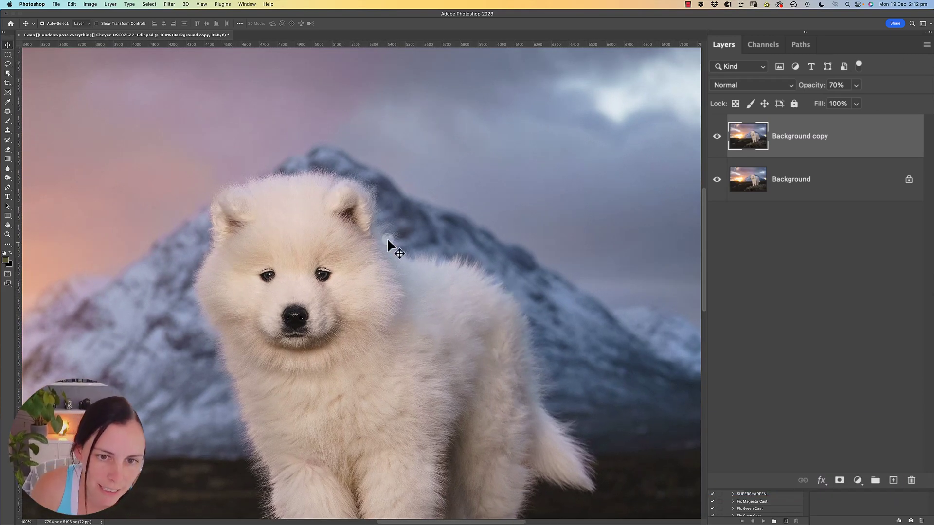
{"action": "left_click", "coordinate": [716, 136]}
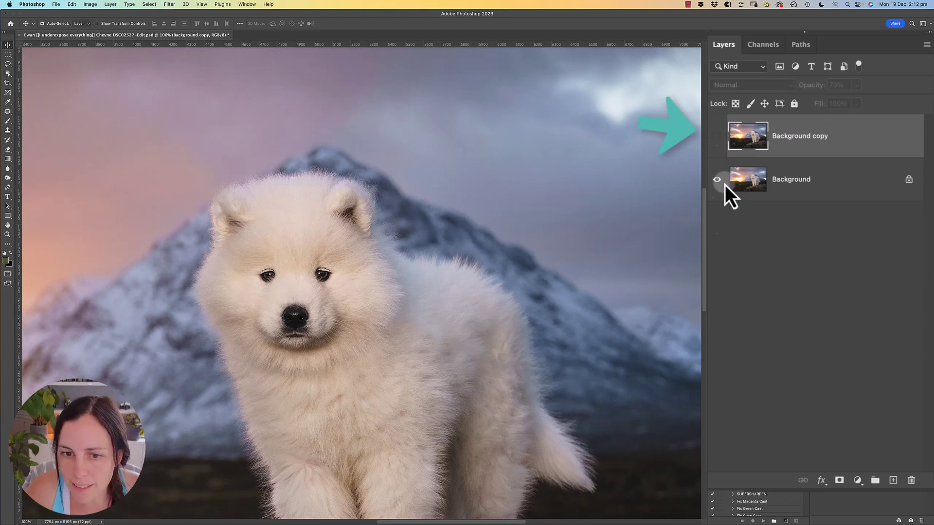
{"action": "left_click", "coordinate": [716, 137]}
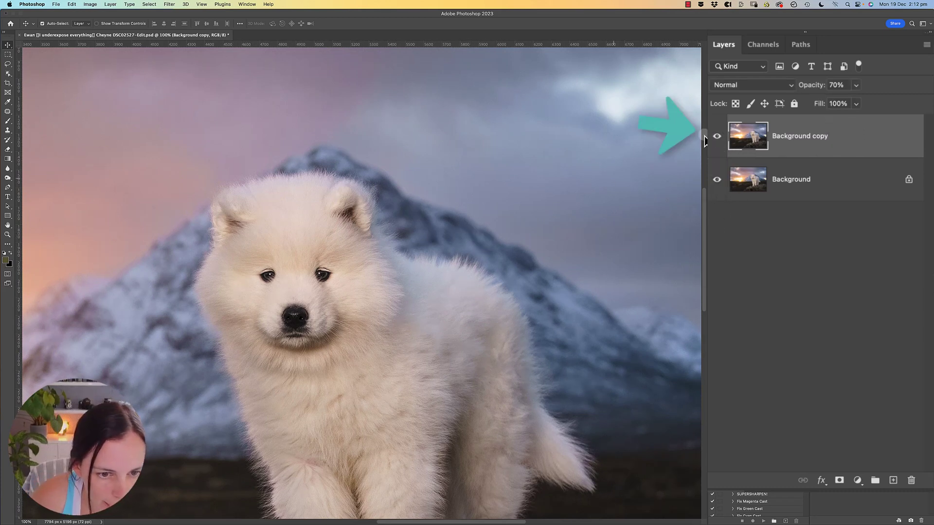
{"action": "left_click", "coordinate": [717, 140]}
{"action": "left_click", "coordinate": [717, 138]}
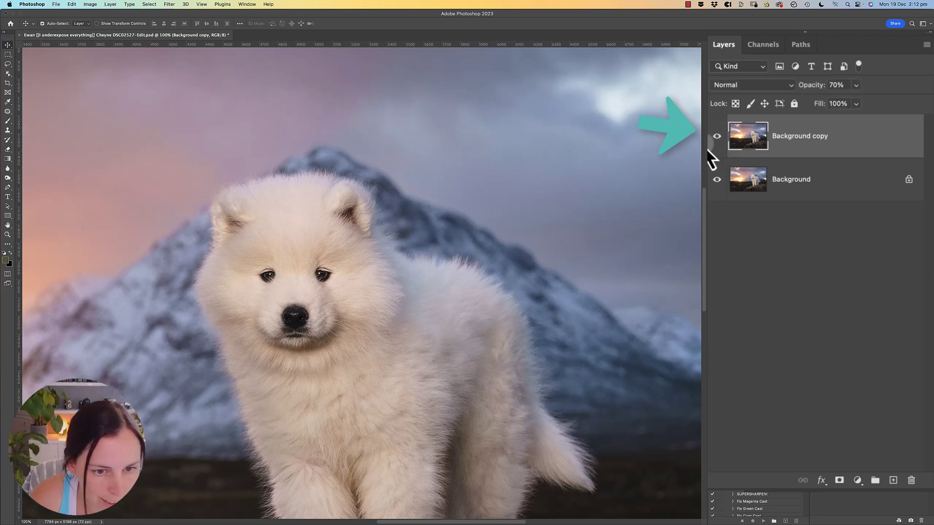
- Merge the denoised layer down into the Background and view the photo at 50%
{"action": "left_click", "coordinate": [445, 282], "text": "alt"}
{"action": "left_click", "coordinate": [446, 282], "text": "alt"}
{"action": "left_click_drag", "start_coordinate": [391, 267], "coordinate": [584, 226]}
{"action": "key", "text": "super+e"}
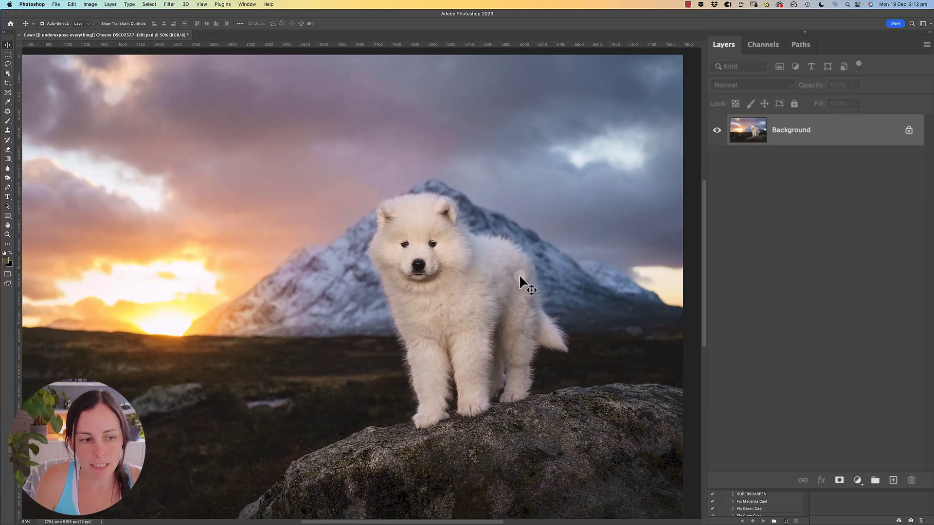
{"action": "left_click_drag", "start_coordinate": [466, 281], "coordinate": [485, 270]}
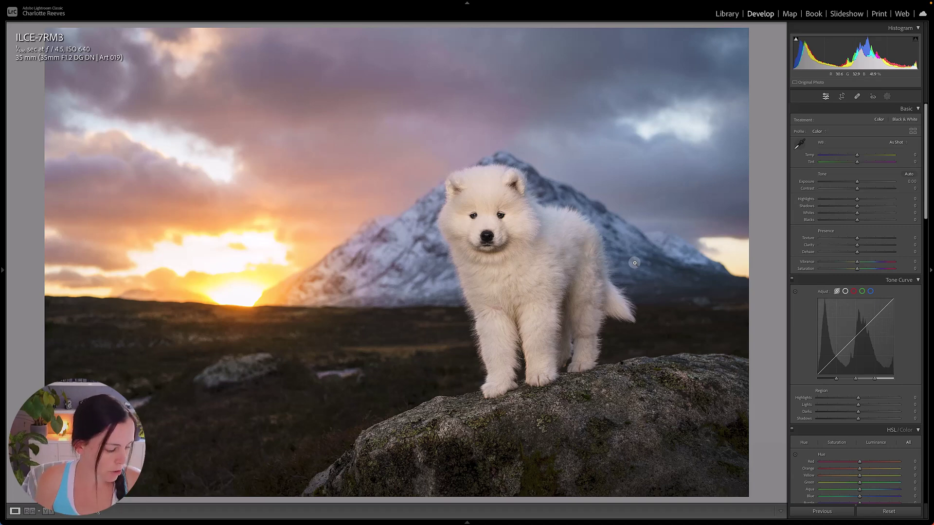
- In Lightroom, crop the photo slightly tighter at its original aspect ratio, shift the image slightly up within the frame and apply
{"action": "key", "text": "r"}
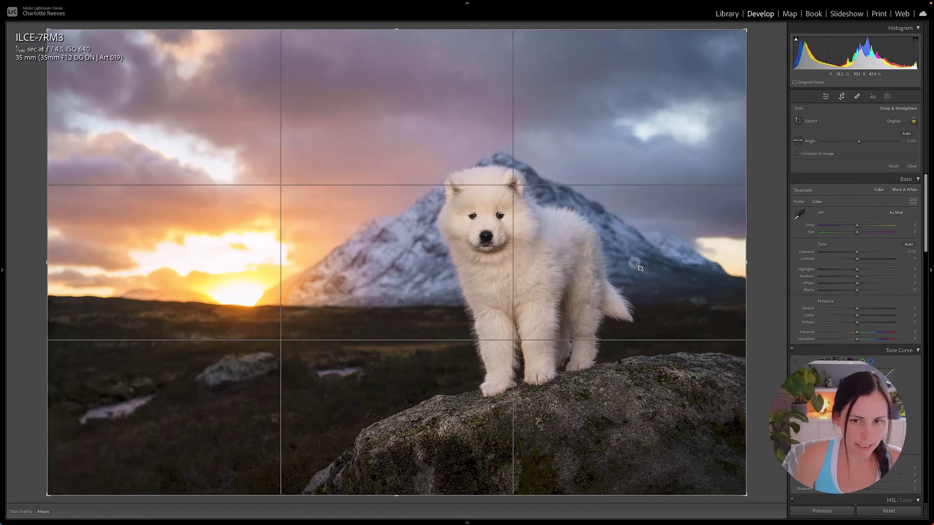
{"action": "left_click_drag", "start_coordinate": [47, 178], "coordinate": [55, 179]}
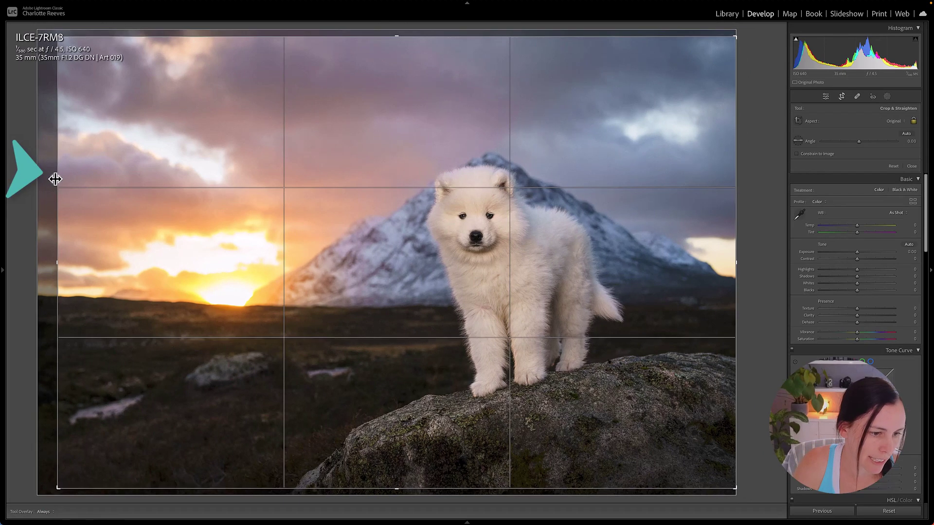
{"action": "left_click_drag", "start_coordinate": [737, 264], "coordinate": [728, 267]}
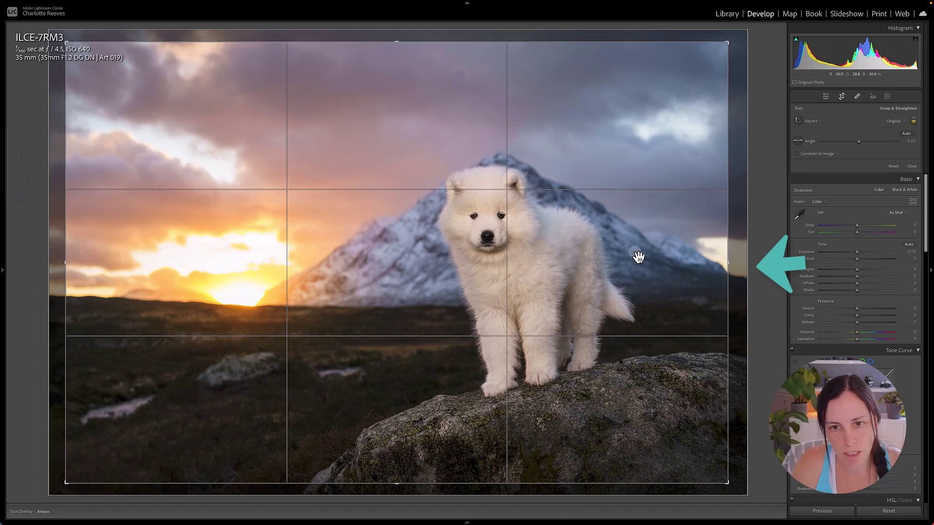
{"action": "left_click_drag", "start_coordinate": [638, 256], "coordinate": [641, 251]}
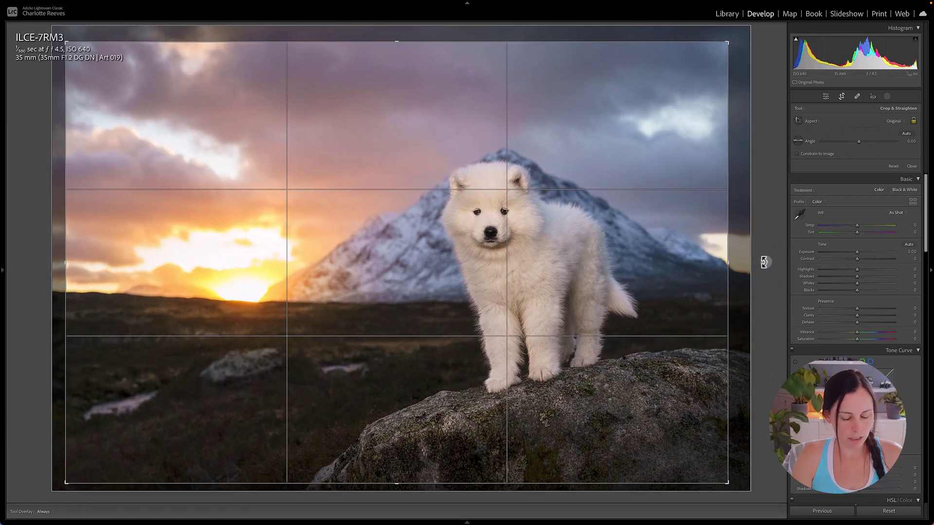
{"action": "key", "text": "Return"}
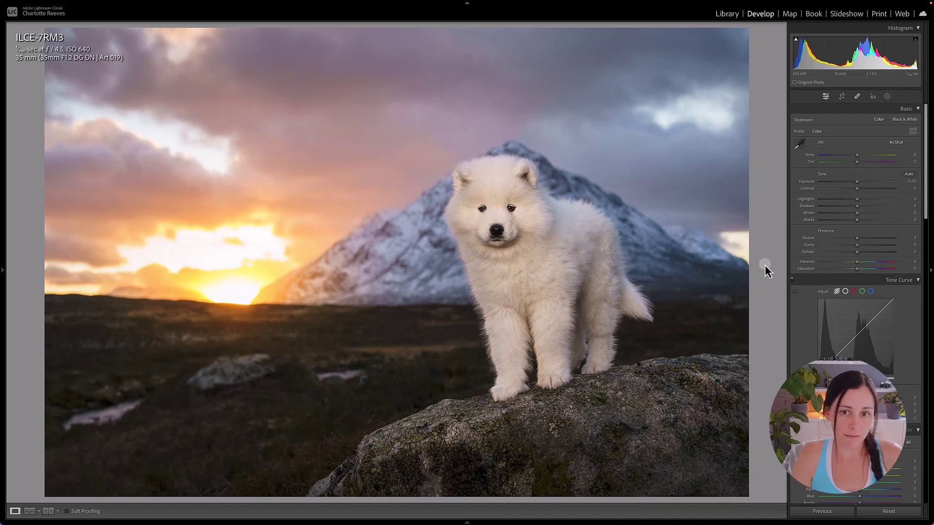